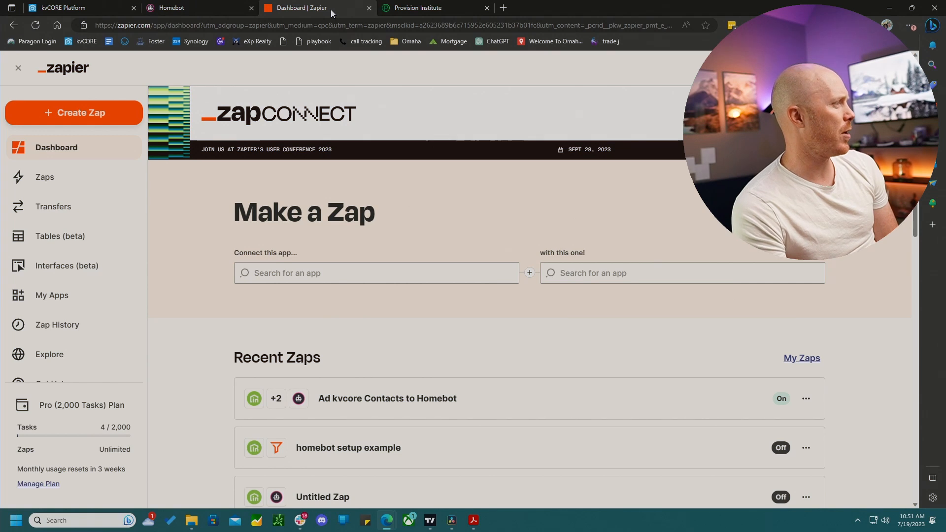
- Switch to the kvCORE tab and open Smart Campaigns management under Marketing
{"action": "left_click", "coordinate": [82, 11]}
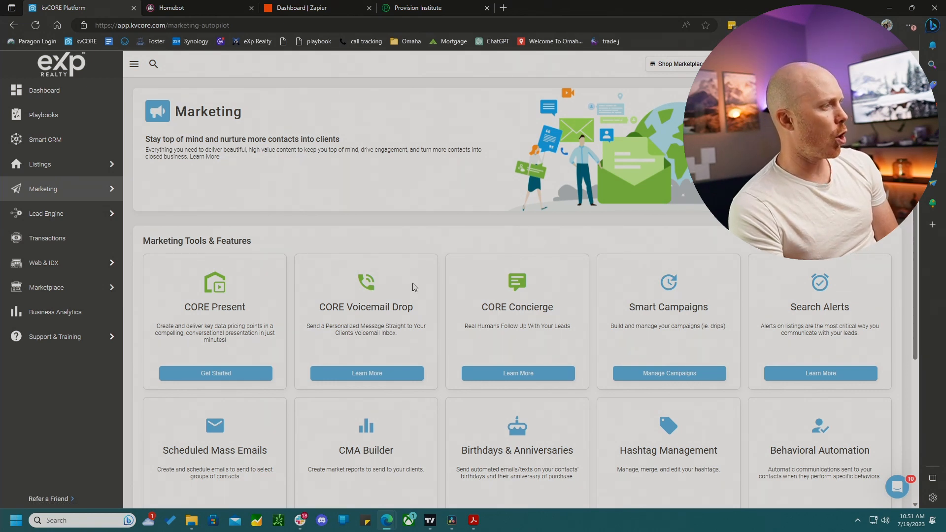
{"action": "mouse_move", "coordinate": [112, 218]}
{"action": "mouse_move", "coordinate": [47, 192]}
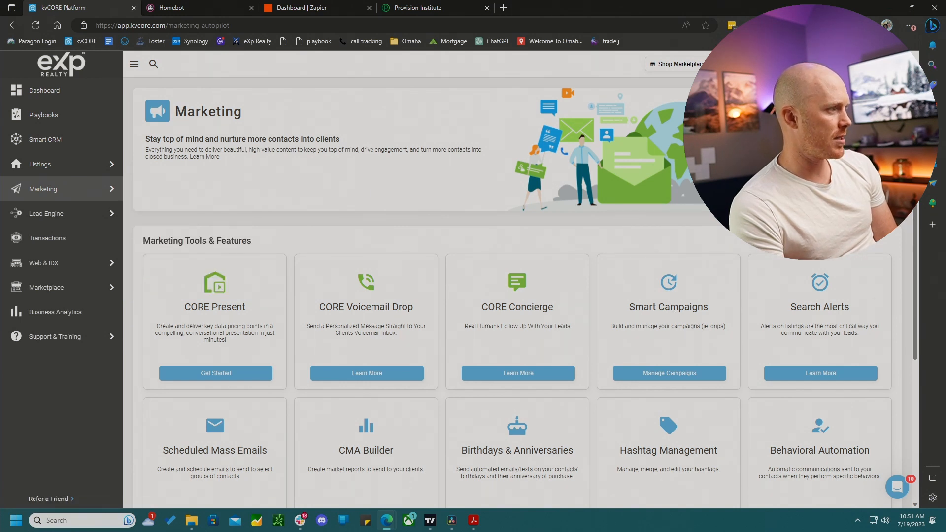
{"action": "left_click", "coordinate": [670, 374]}
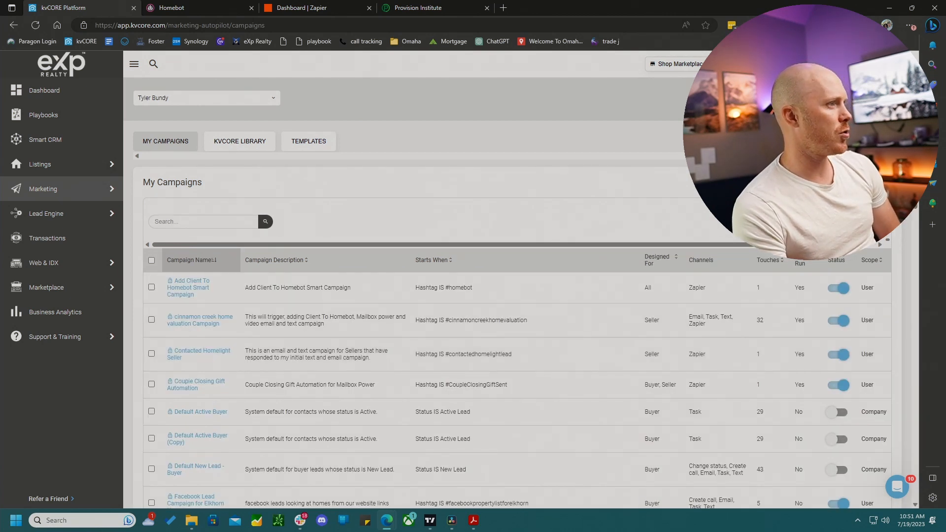
- Start a new campaign that triggers when the hashtag is homebot, then continue
{"action": "left_click", "coordinate": [847, 183]}
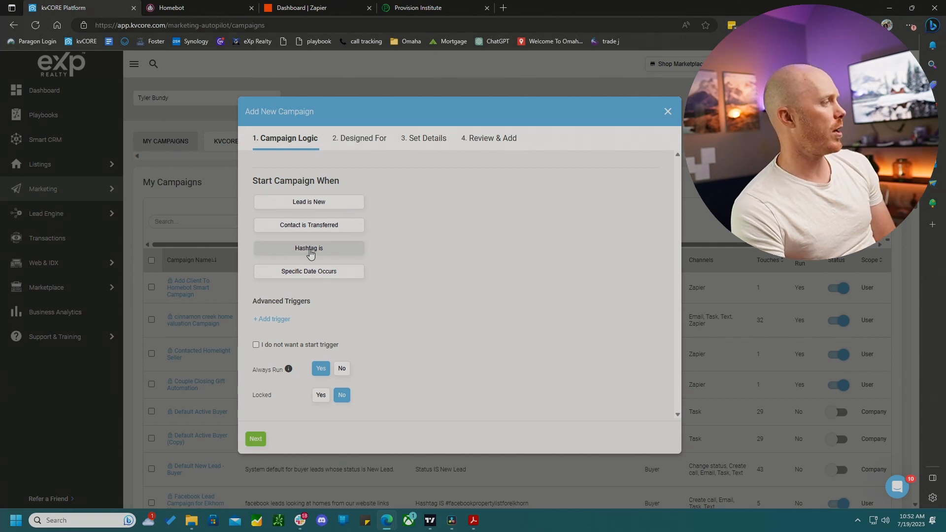
{"action": "left_click", "coordinate": [311, 254]}
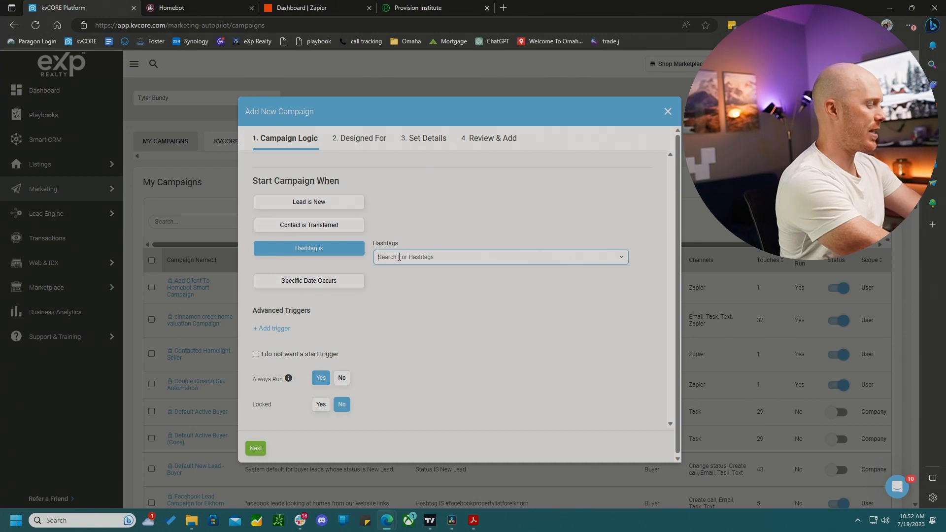
{"action": "type", "text": "homebo"}
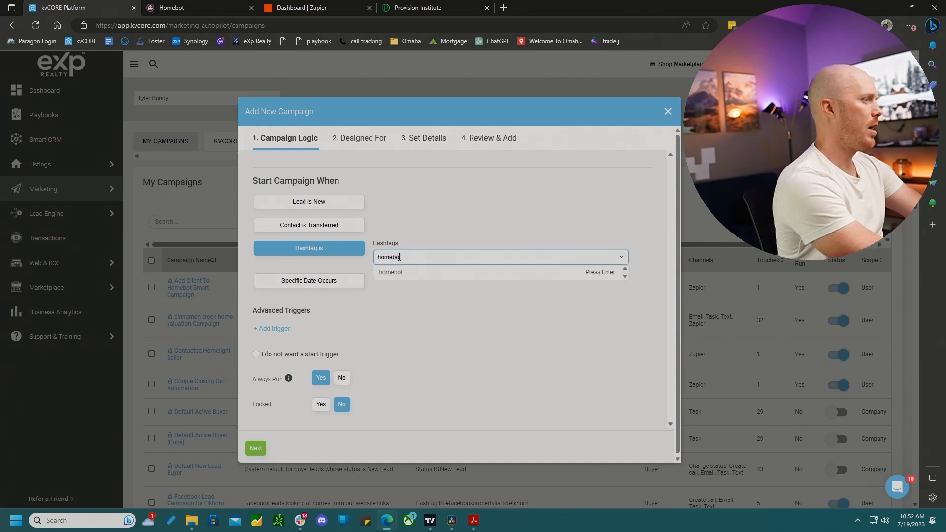
{"action": "type", "text": "t"}
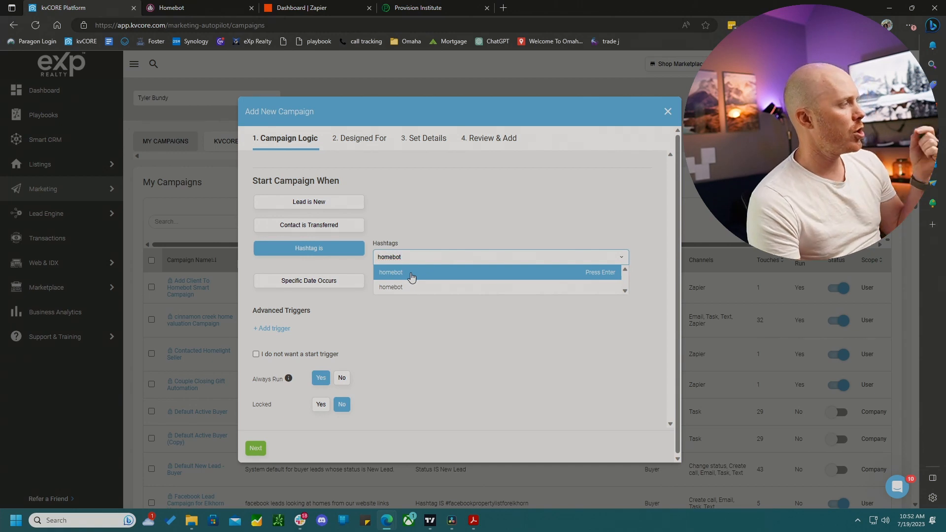
{"action": "left_click", "coordinate": [412, 274]}
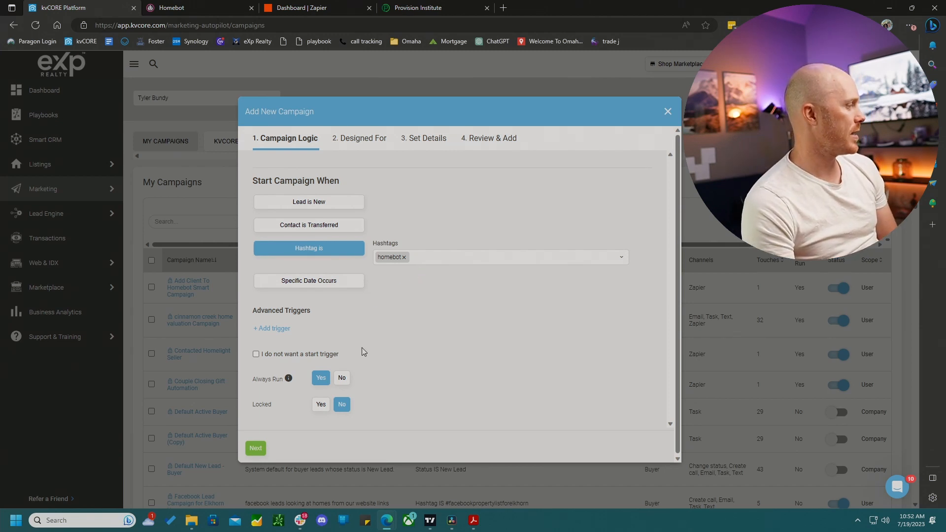
{"action": "mouse_move", "coordinate": [288, 378]}
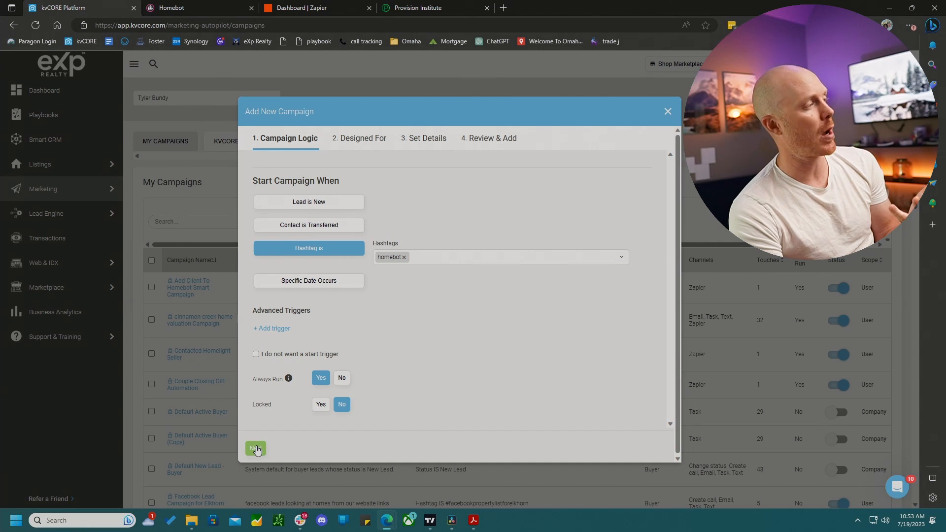
{"action": "left_click", "coordinate": [256, 448]}
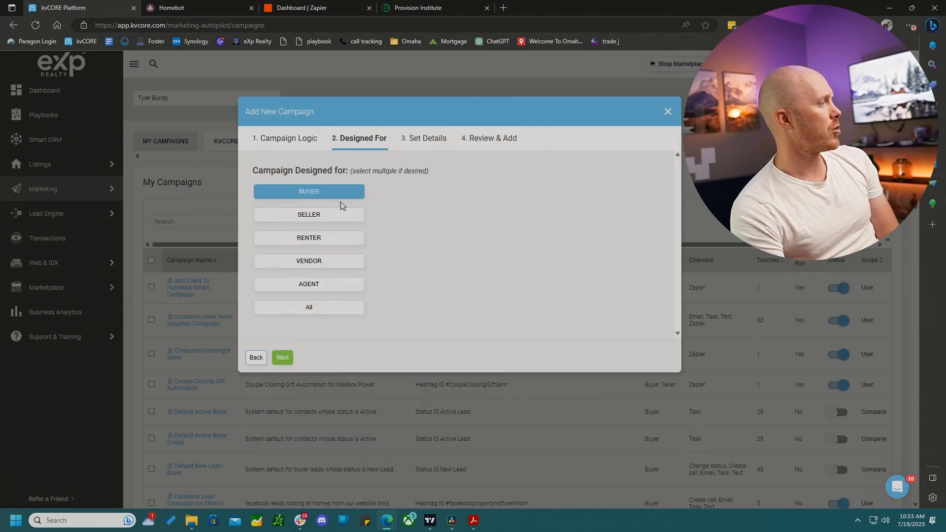
- Set the campaign to be designed for sellers only, deselecting buyer, and continue
{"action": "left_click", "coordinate": [320, 215]}
{"action": "left_click", "coordinate": [283, 358]}
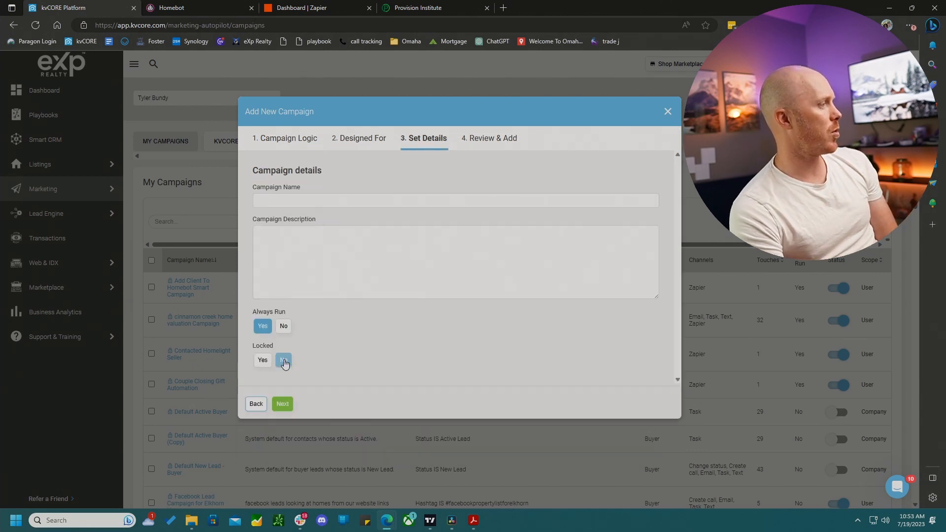
{"action": "left_click", "coordinate": [257, 403]}
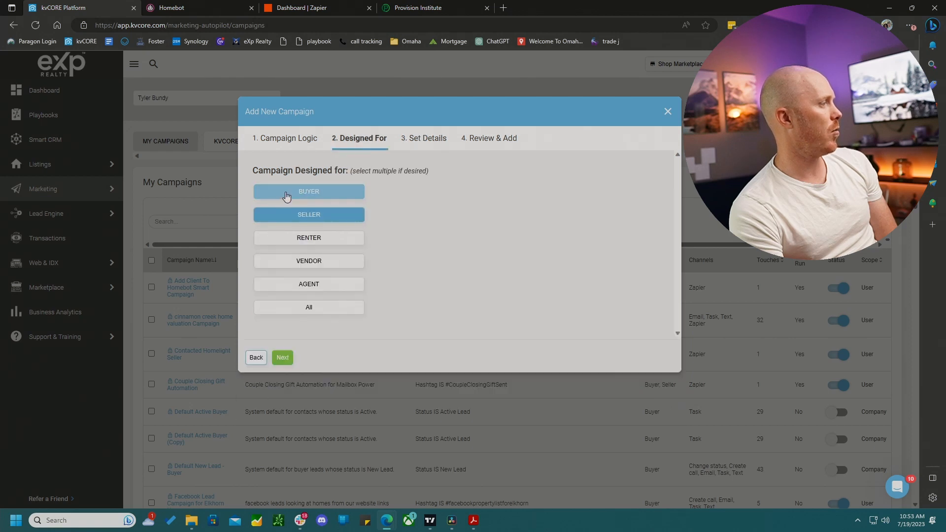
{"action": "left_click", "coordinate": [287, 196]}
{"action": "left_click", "coordinate": [283, 358]}
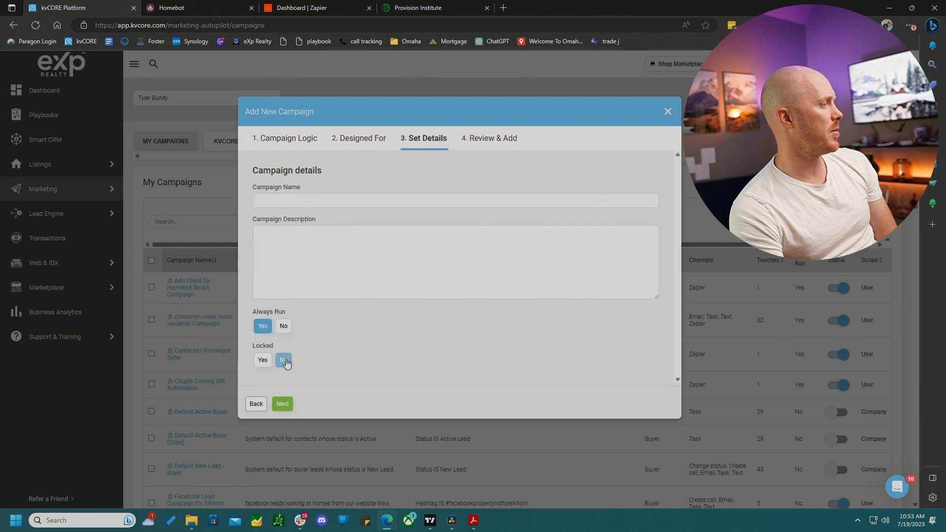
- Name the campaign homebot with the description homebot trigger, then finish adding it
{"action": "left_click", "coordinate": [291, 202]}
{"action": "type", "text": "h"}
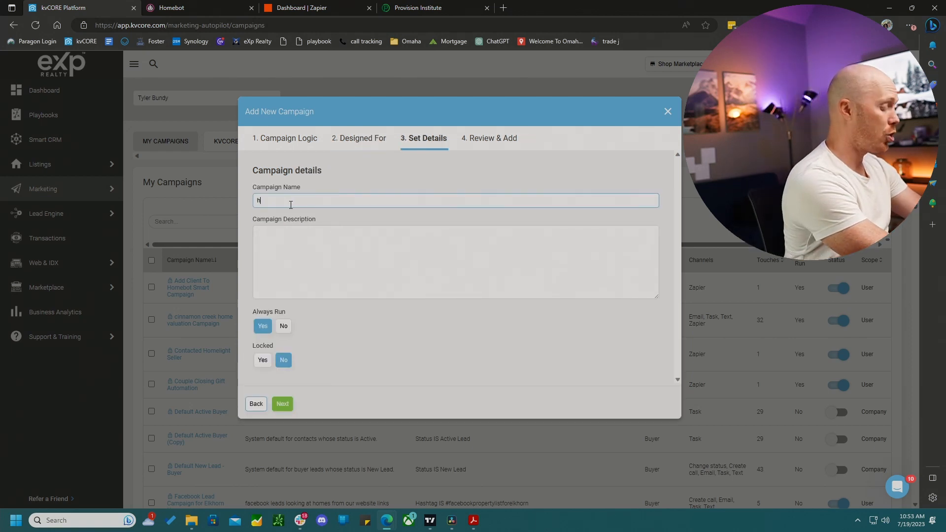
{"action": "type", "text": "omebot"}
{"action": "key", "text": "Tab"}
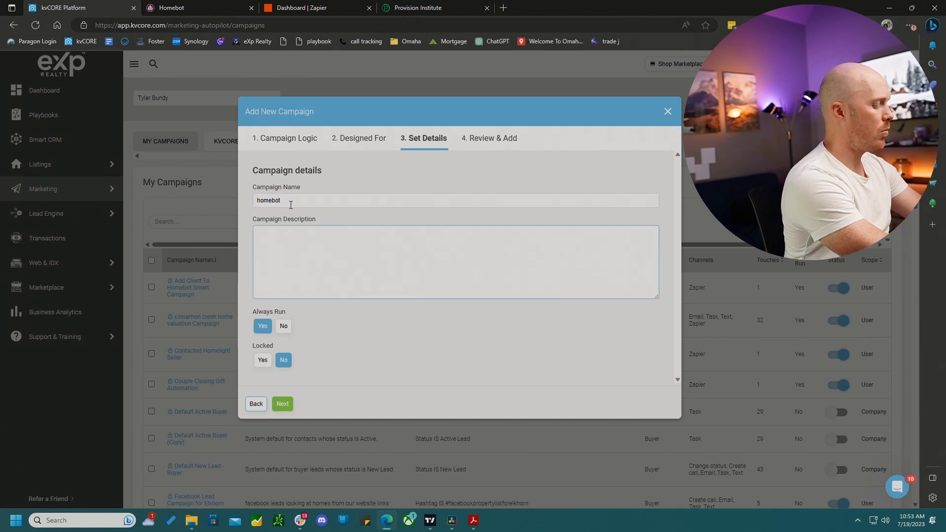
{"action": "type", "text": "homb"}
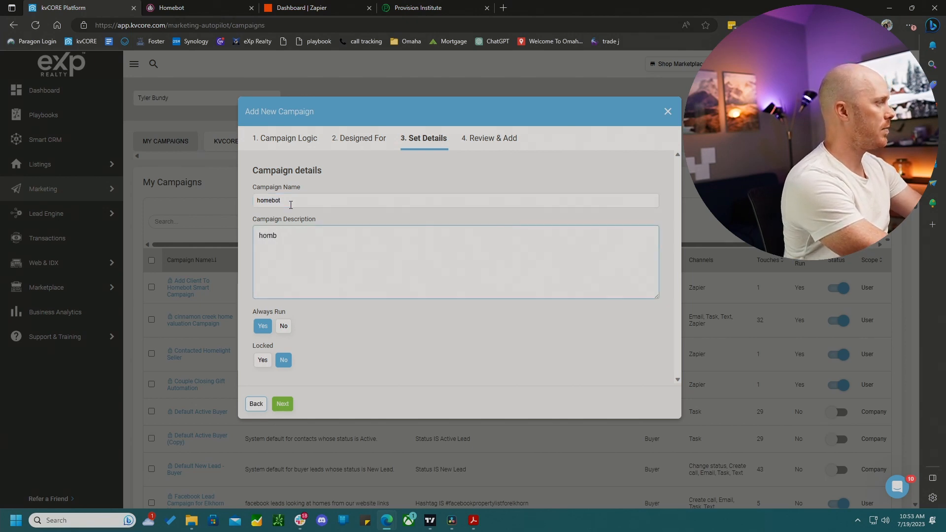
{"action": "key", "text": "BackSpace"}
{"action": "type", "text": "ebot tri"}
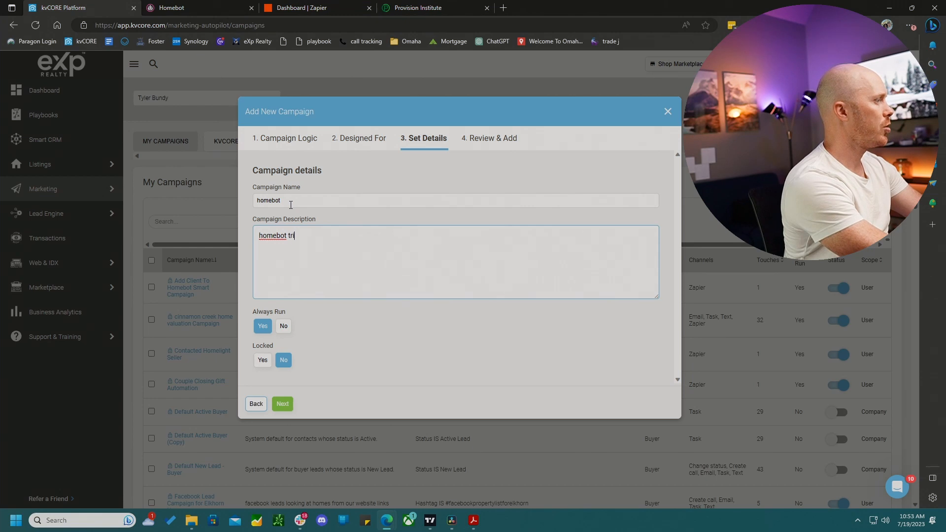
{"action": "type", "text": "gger"}
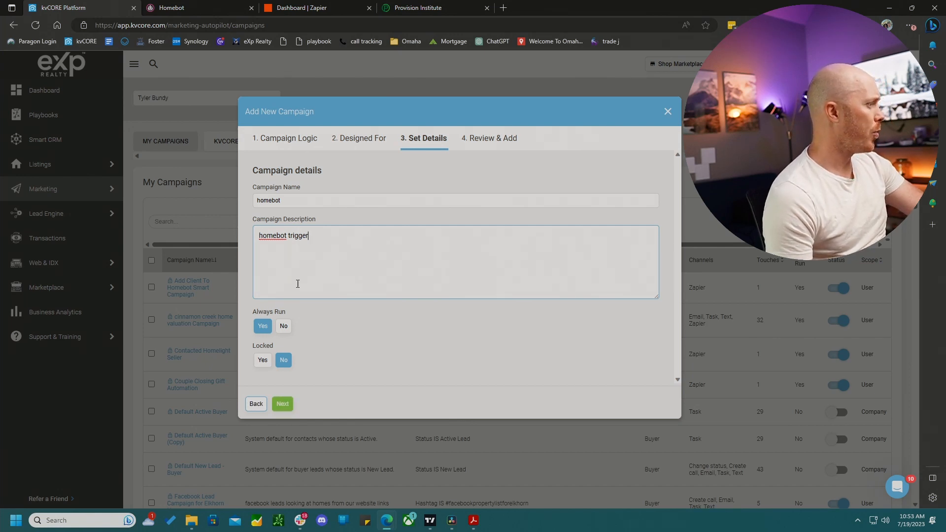
{"action": "left_click", "coordinate": [283, 404]}
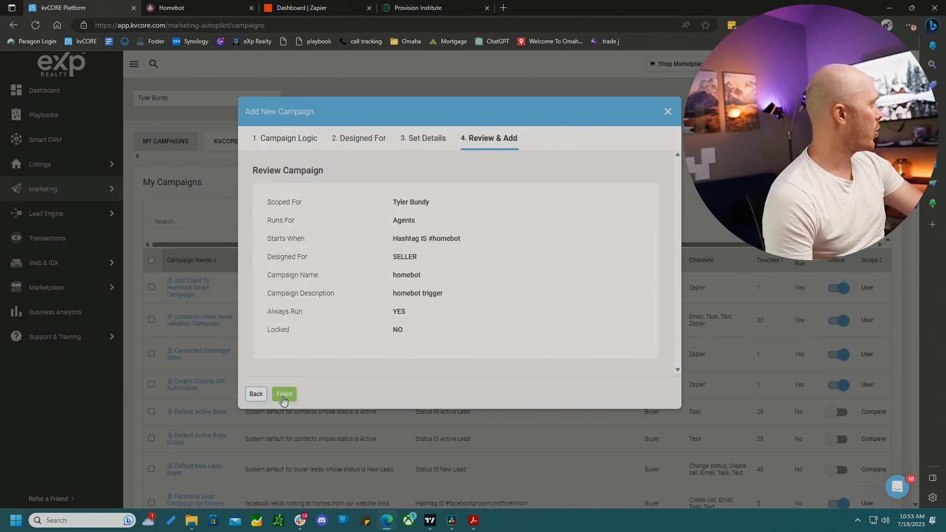
{"action": "left_click", "coordinate": [288, 397]}
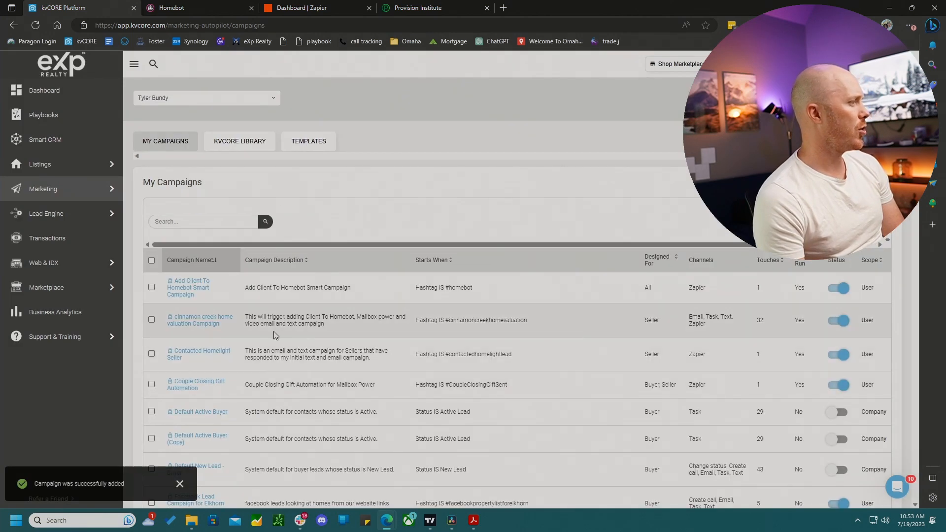
- Open the new homebot campaign and add a Zapier campaign action
{"action": "scroll", "coordinate": [254, 315], "scroll_direction": "down", "scroll_amount": 8}
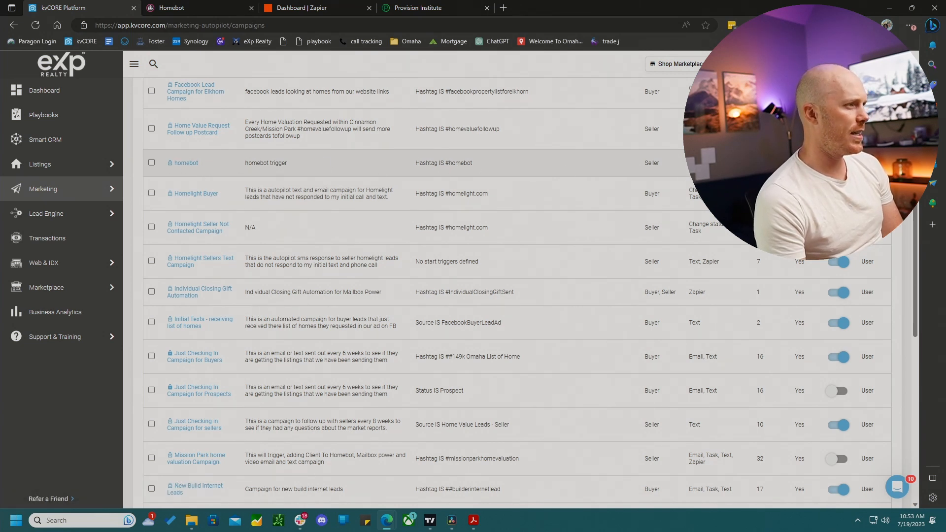
{"action": "left_click", "coordinate": [188, 165]}
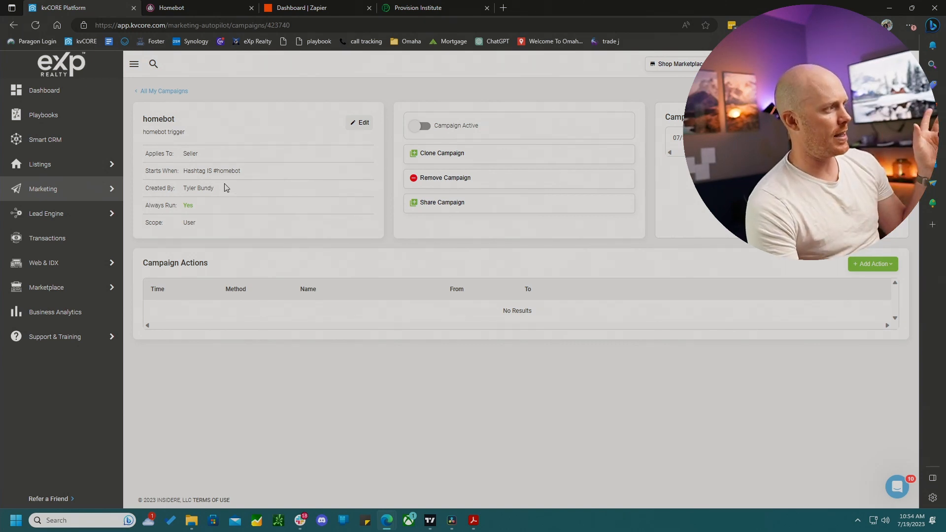
{"action": "left_click", "coordinate": [892, 266]}
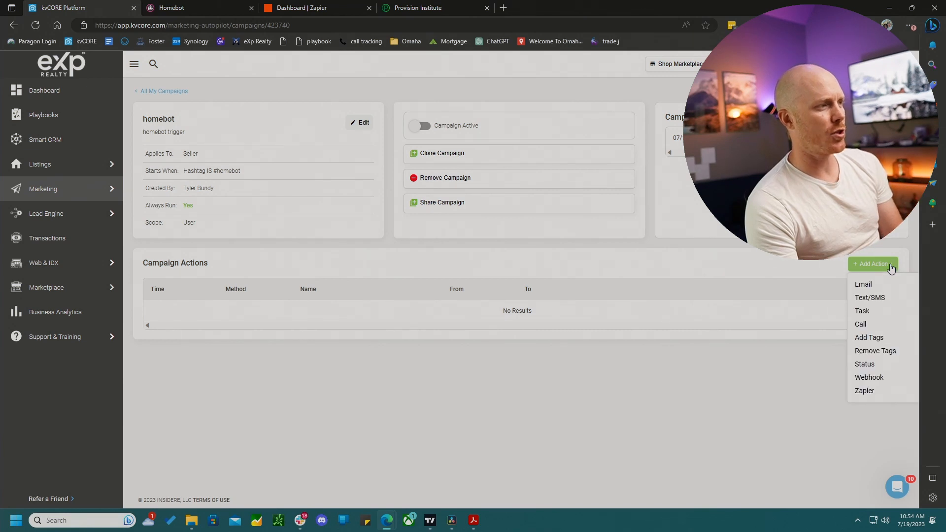
{"action": "left_click", "coordinate": [863, 392]}
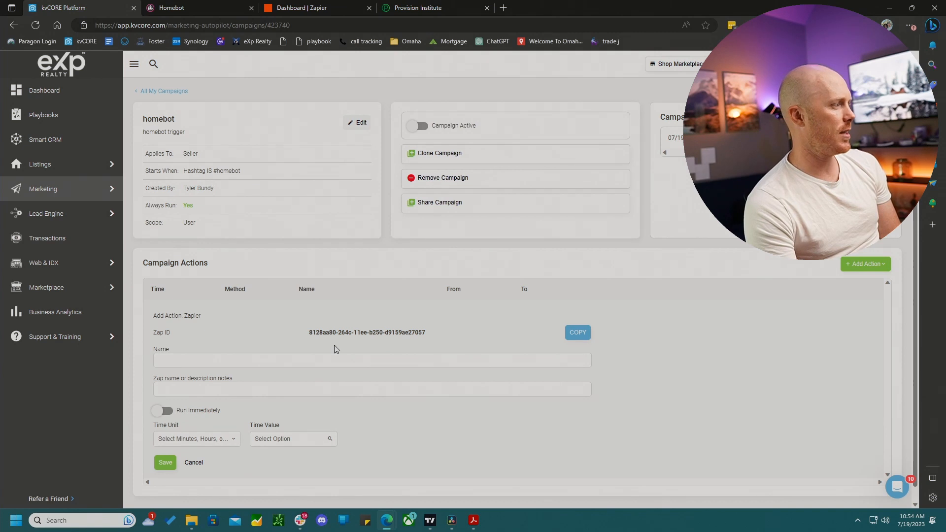
- Enter homebot trigger as the action's name and Zap description, and turn on Run Immediately
{"action": "left_click", "coordinate": [215, 361]}
{"action": "type", "text": "hom"}
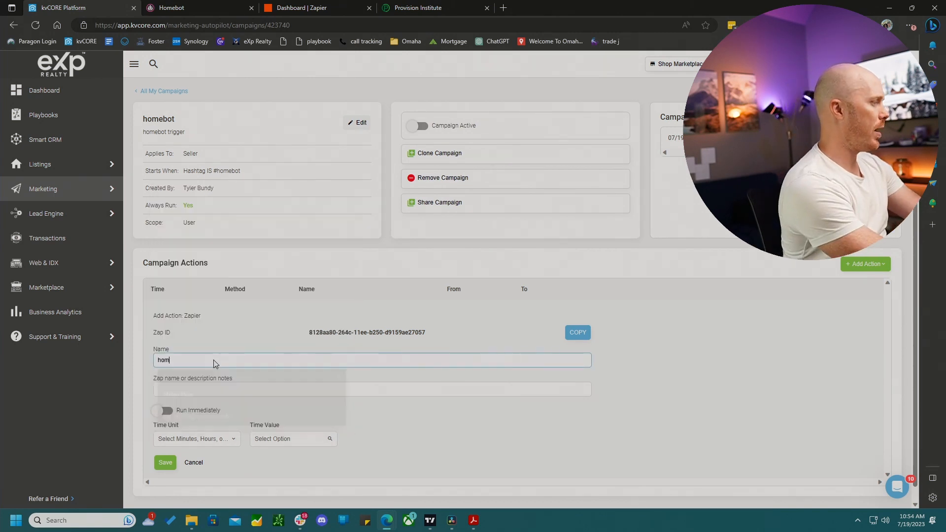
{"action": "type", "text": "ebot trigger"}
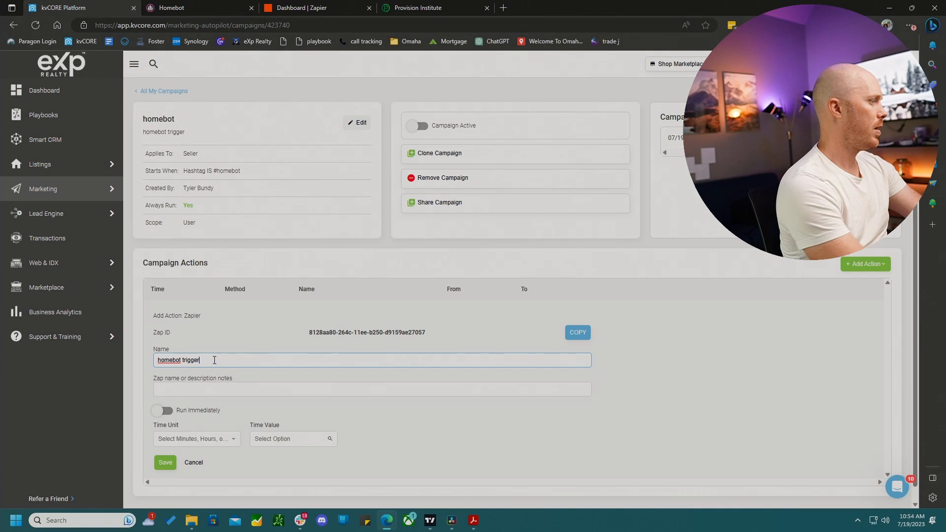
{"action": "key", "text": "Tab"}
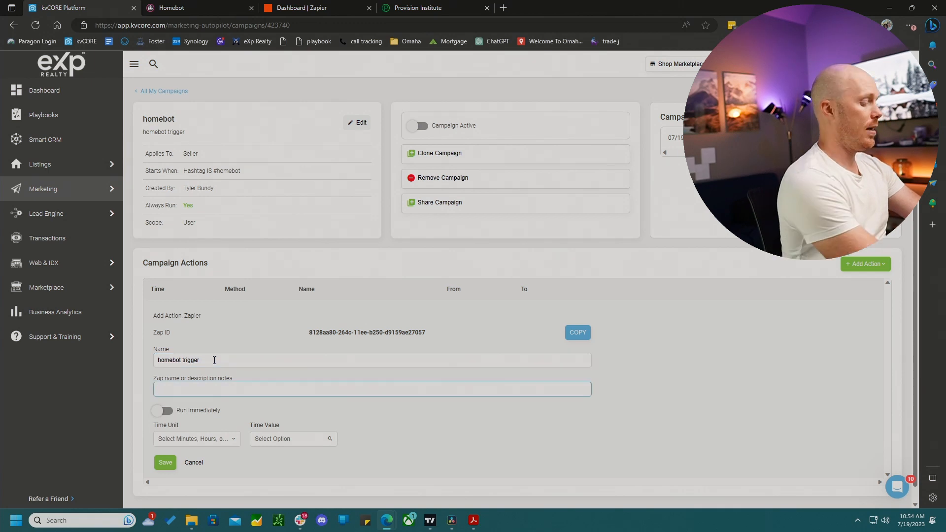
{"action": "type", "text": "homebot"}
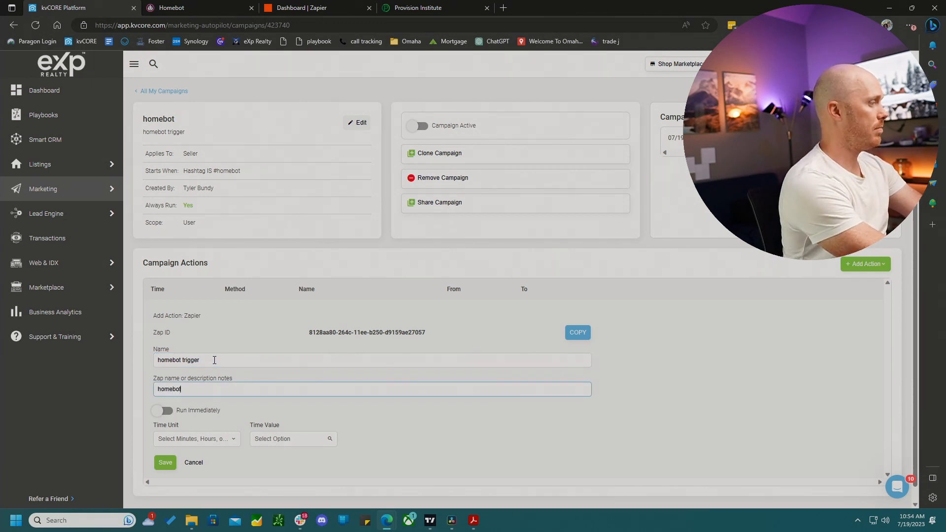
{"action": "type", "text": " trigger"}
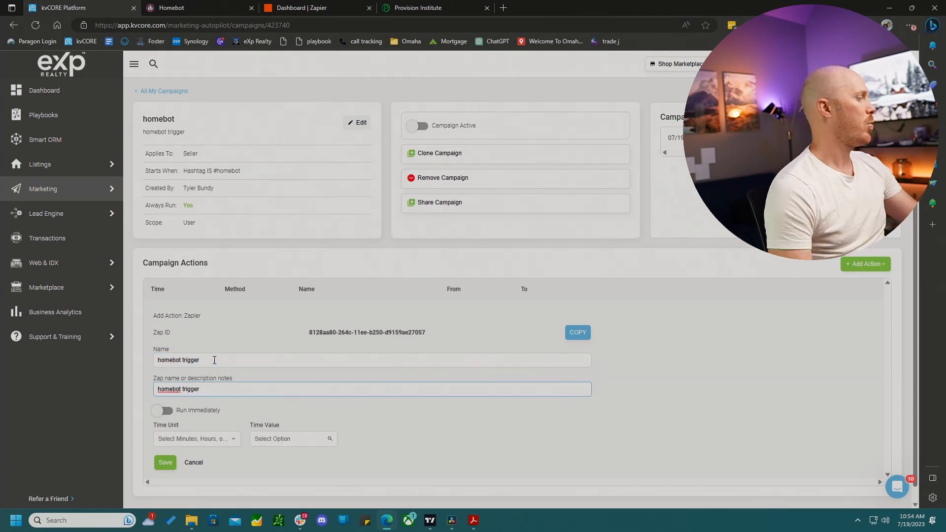
{"action": "left_click", "coordinate": [161, 410]}
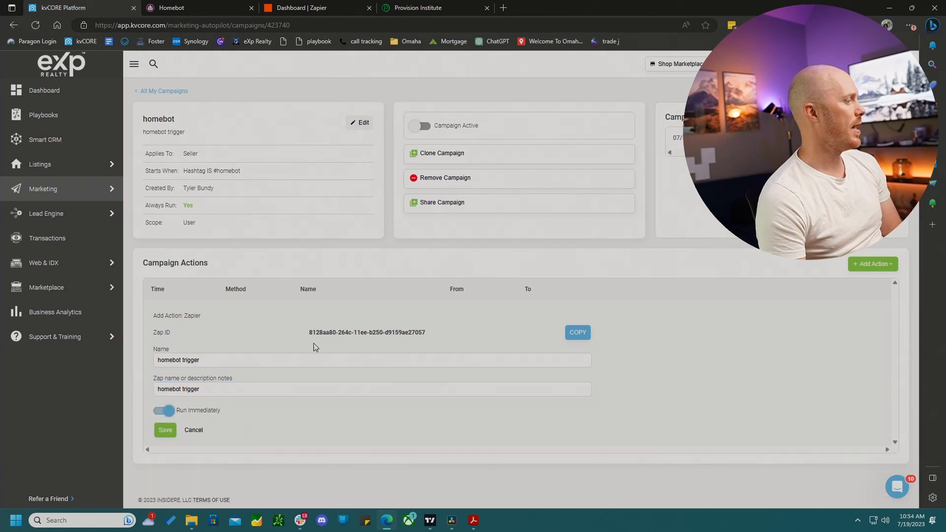
- Copy the Zapier action's Zap ID to the clipboard
{"action": "left_click_drag", "start_coordinate": [308, 333], "coordinate": [425, 338]}
{"action": "left_click", "coordinate": [469, 339]}
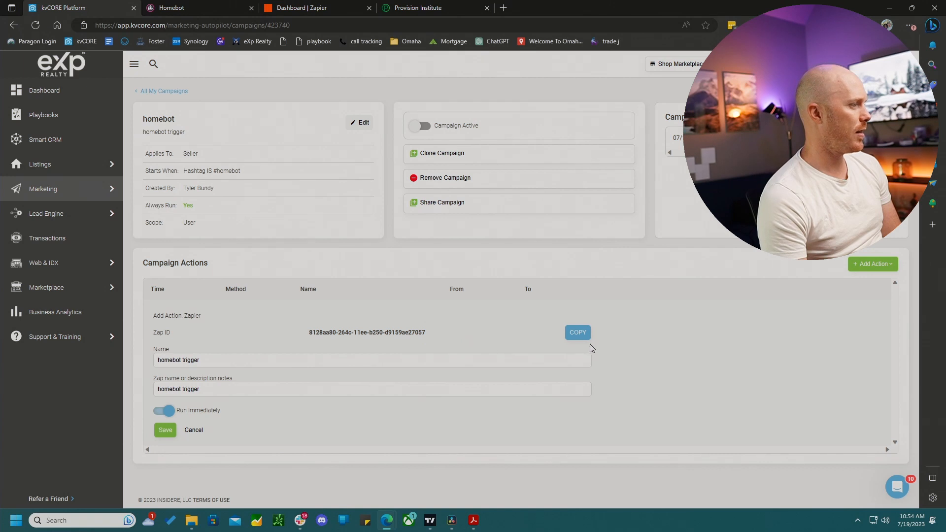
{"action": "left_click", "coordinate": [577, 335]}
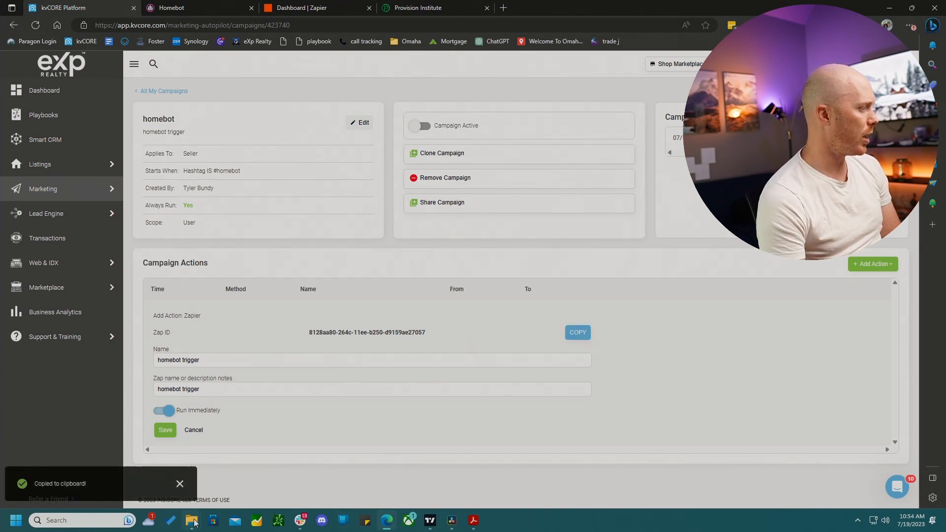
{"action": "mouse_move", "coordinate": [192, 521]}
{"action": "mouse_move", "coordinate": [134, 487]}
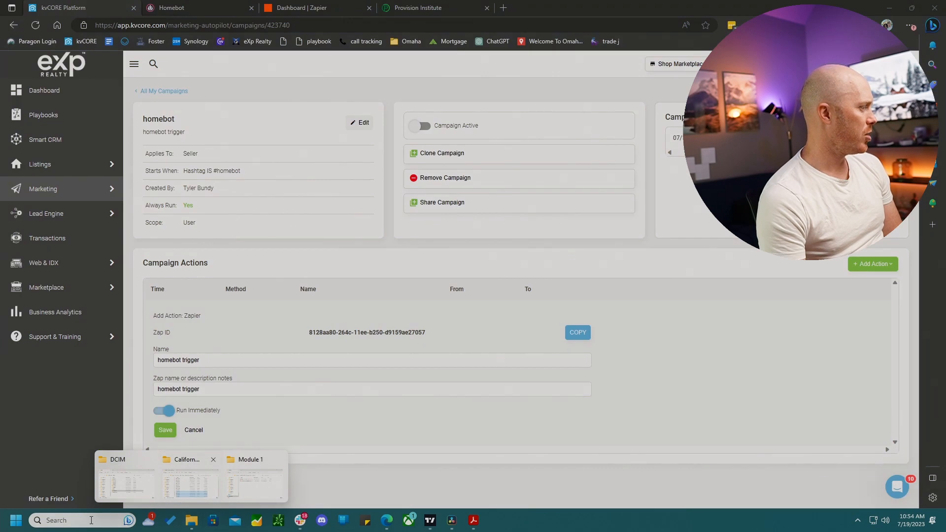
{"action": "left_click", "coordinate": [83, 521]}
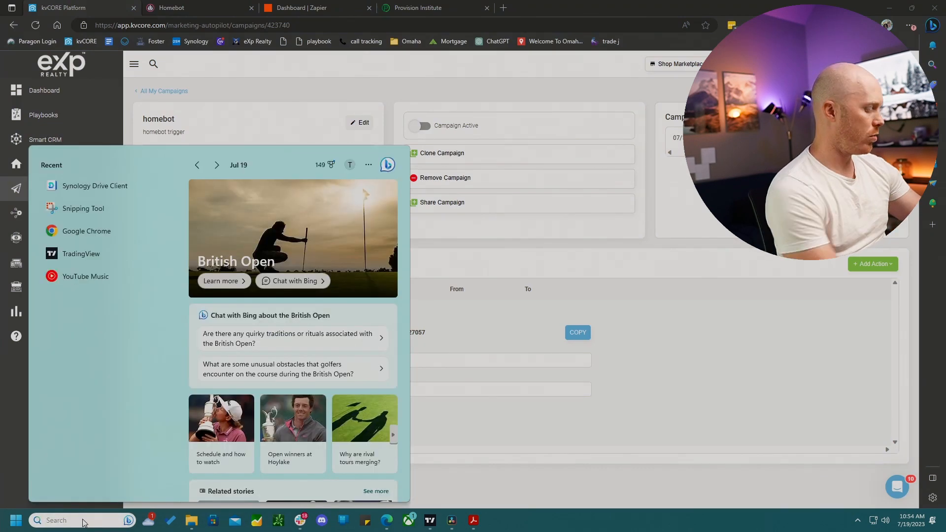
{"action": "type", "text": "no"}
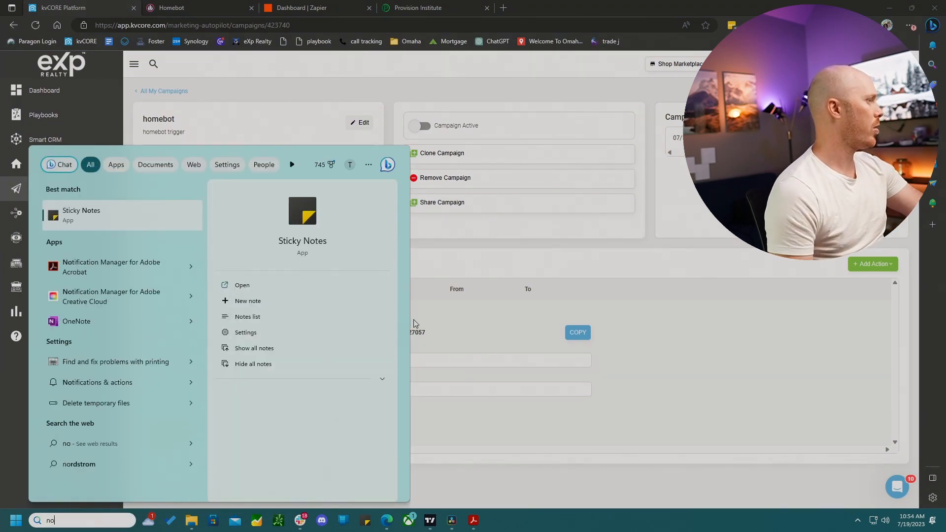
{"action": "left_click", "coordinate": [72, 212]}
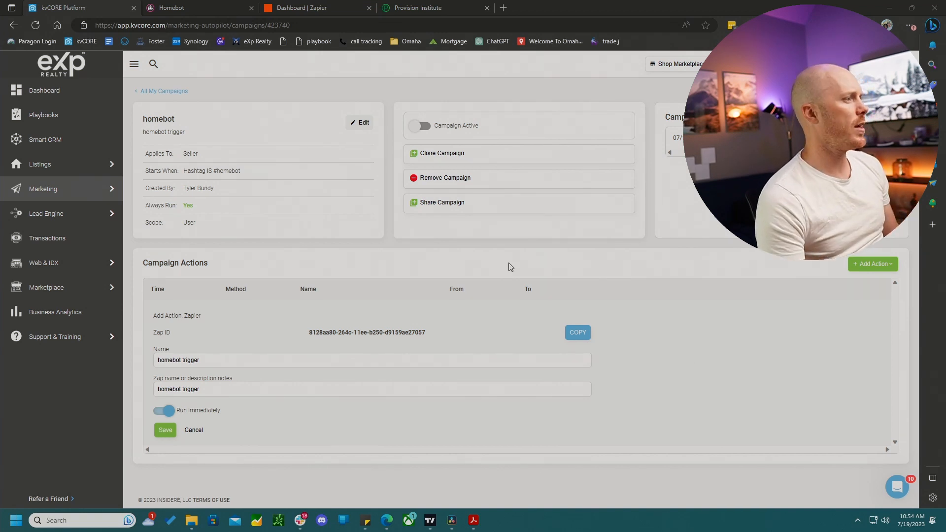
- Copy the Zapier key from the Lead Dropbox lead sources page under Lead Engine
{"action": "mouse_move", "coordinate": [93, 202]}
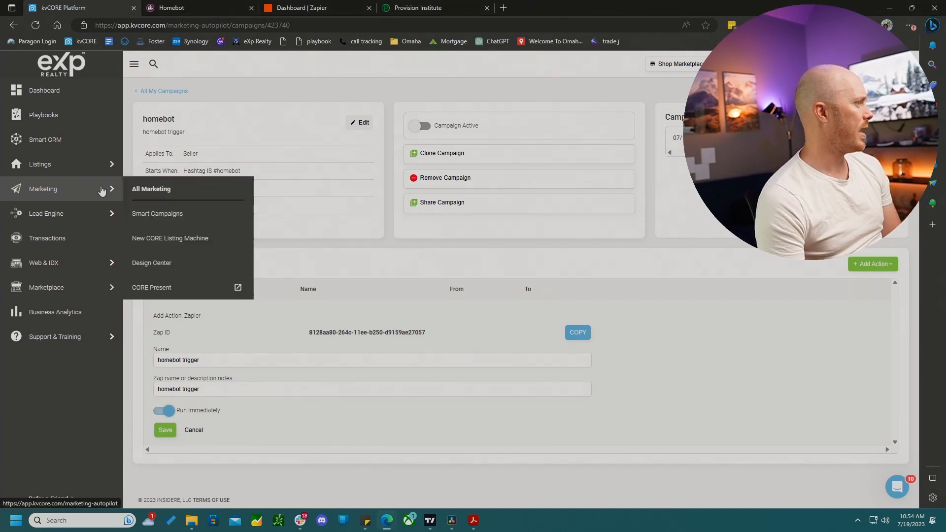
{"action": "left_click", "coordinate": [145, 192]}
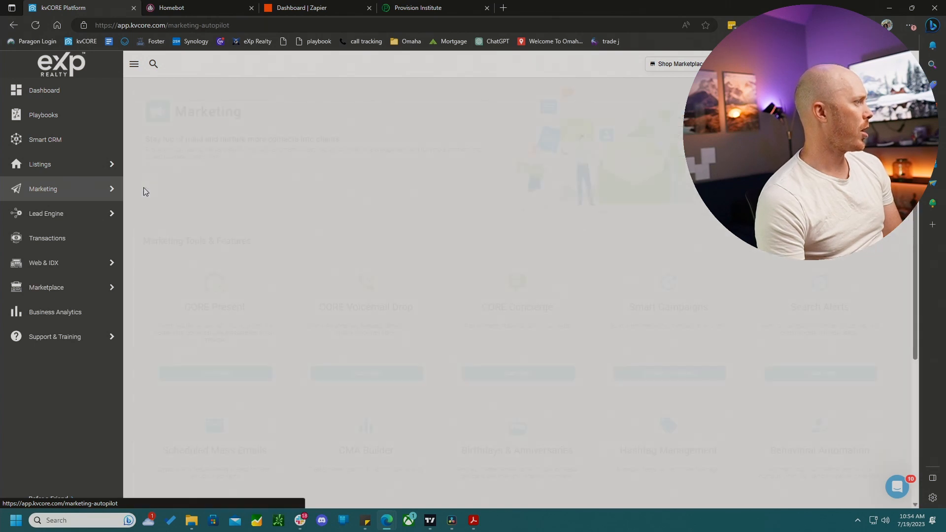
{"action": "scroll", "coordinate": [245, 243], "scroll_direction": "down", "scroll_amount": 4}
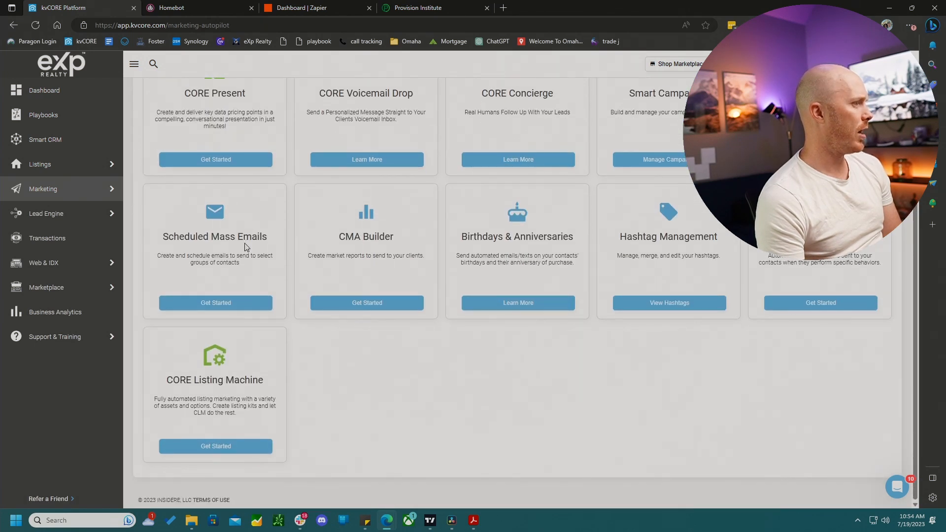
{"action": "mouse_move", "coordinate": [49, 217]}
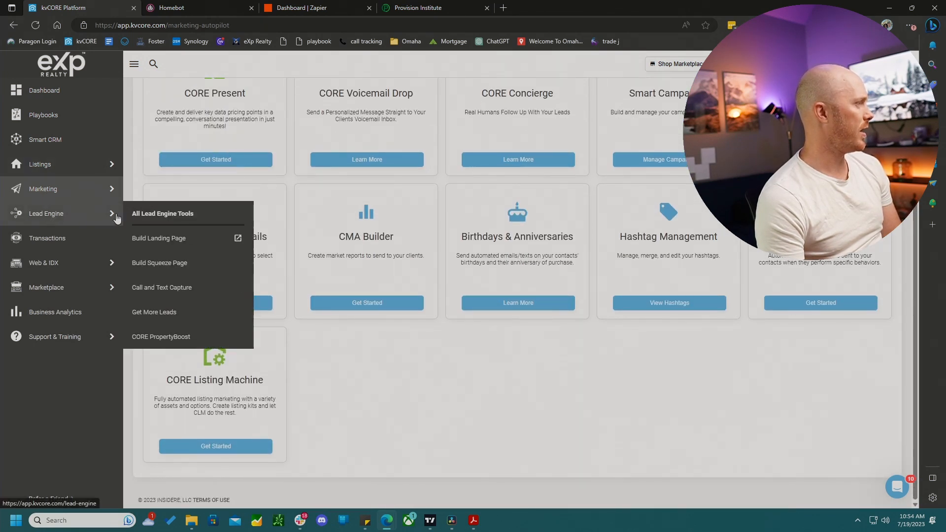
{"action": "left_click", "coordinate": [142, 217]}
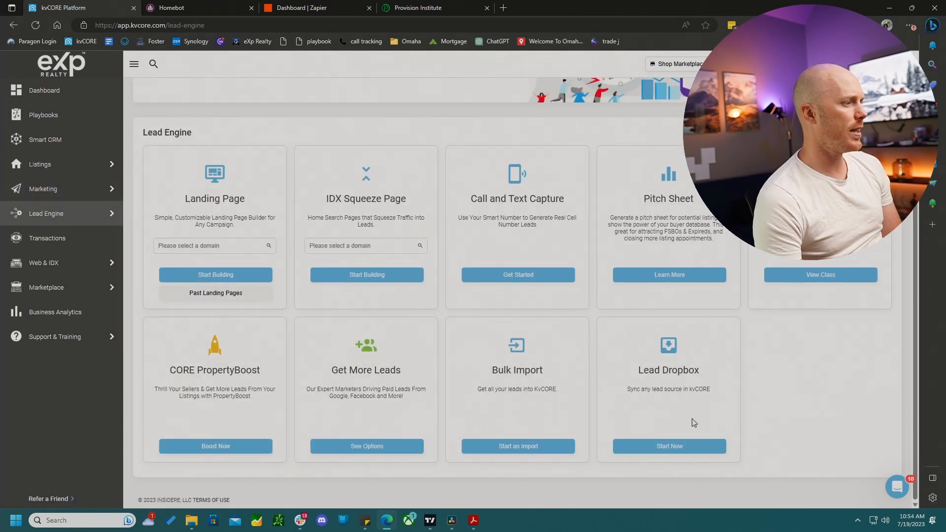
{"action": "left_click", "coordinate": [673, 448]}
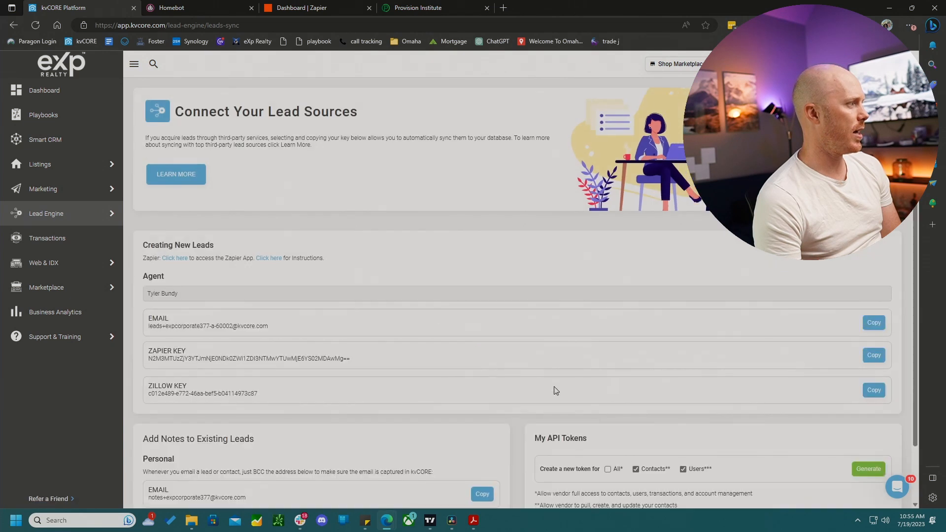
{"action": "scroll", "coordinate": [159, 356], "scroll_direction": "down", "scroll_amount": 1}
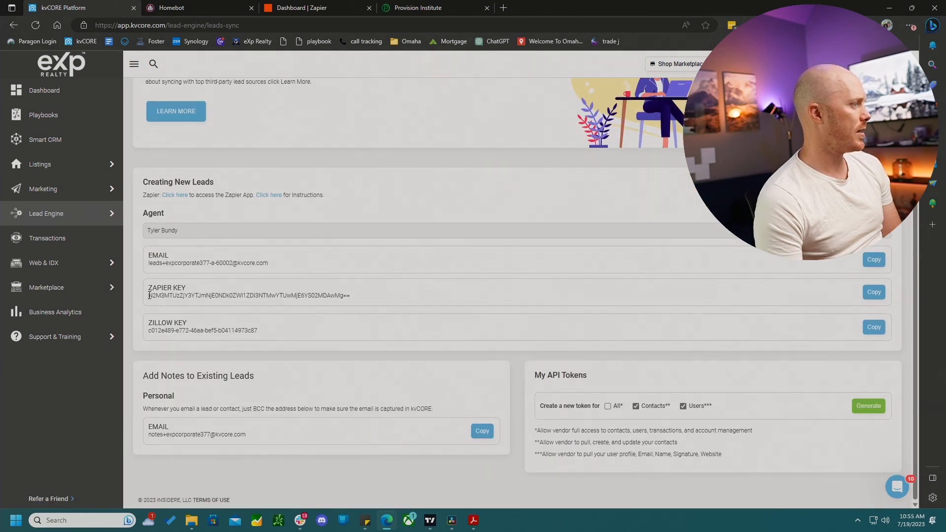
{"action": "left_click_drag", "start_coordinate": [149, 296], "coordinate": [342, 301]}
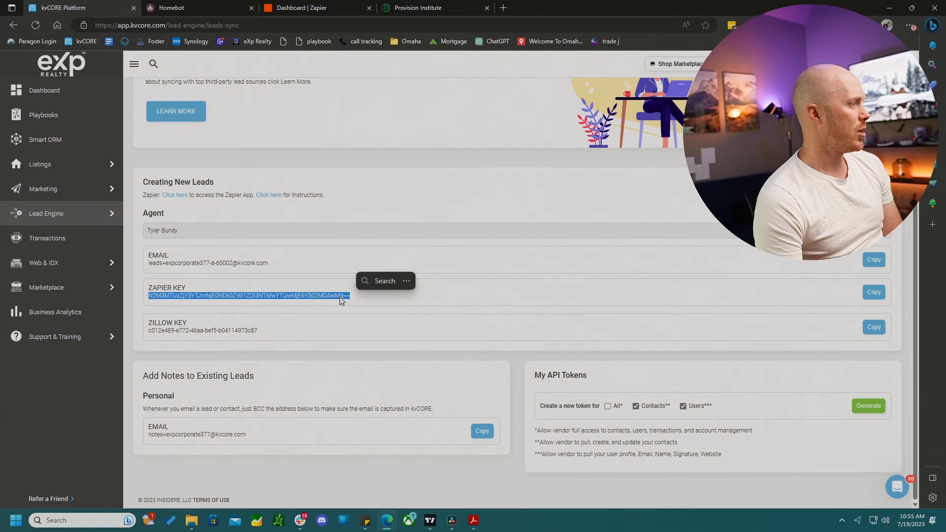
{"action": "left_click", "coordinate": [342, 300]}
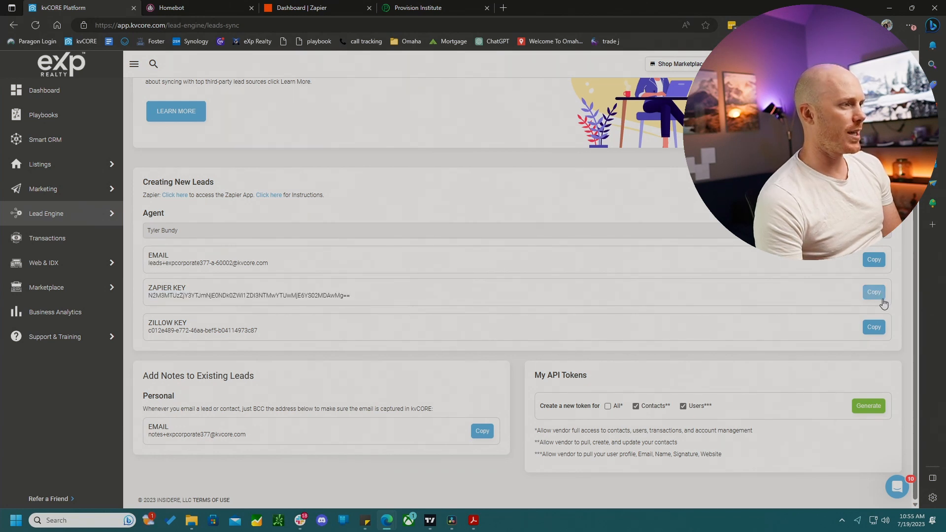
{"action": "left_click", "coordinate": [874, 292]}
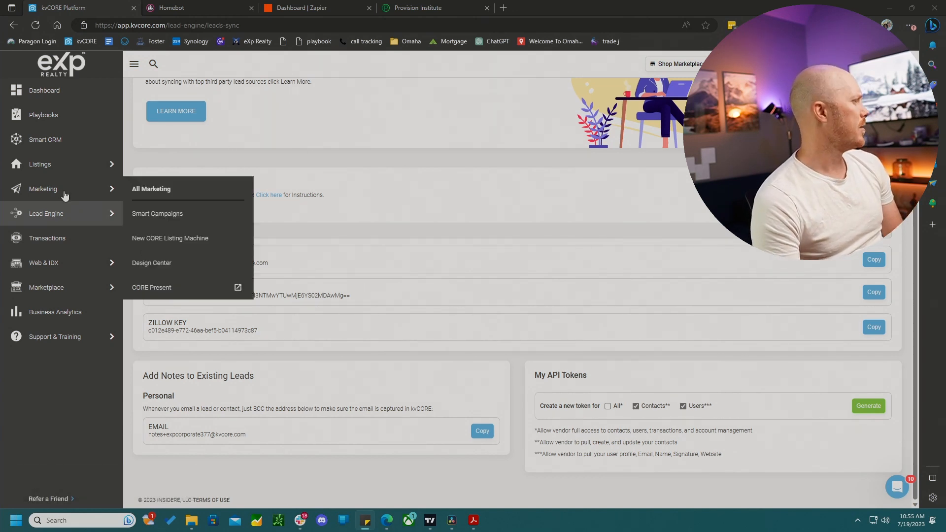
- Open the homebot smart campaign from Smart Campaigns and add a Zapier campaign action
{"action": "mouse_move", "coordinate": [43, 212]}
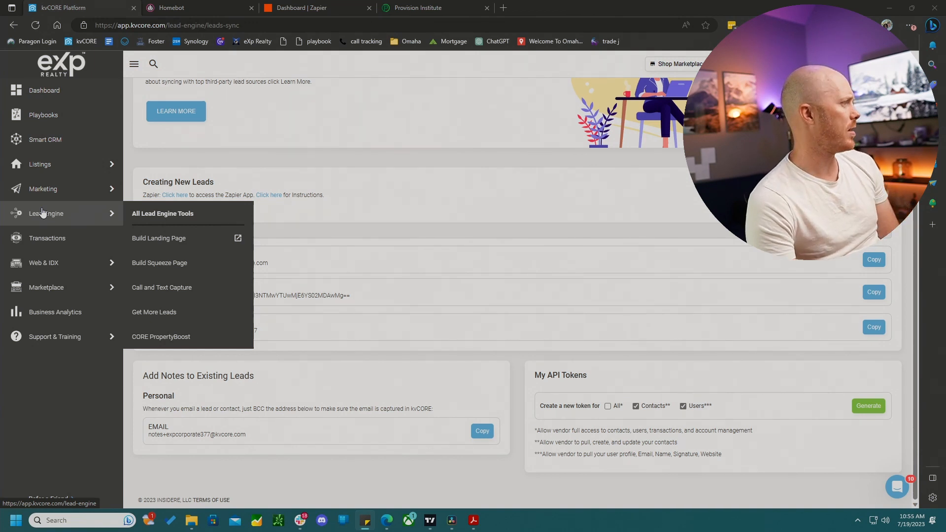
{"action": "mouse_move", "coordinate": [51, 192]}
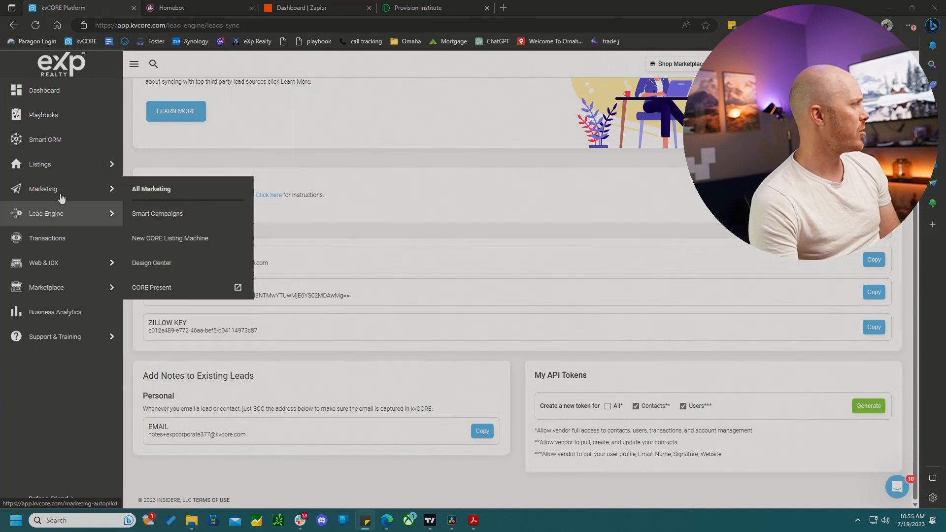
{"action": "left_click", "coordinate": [159, 215]}
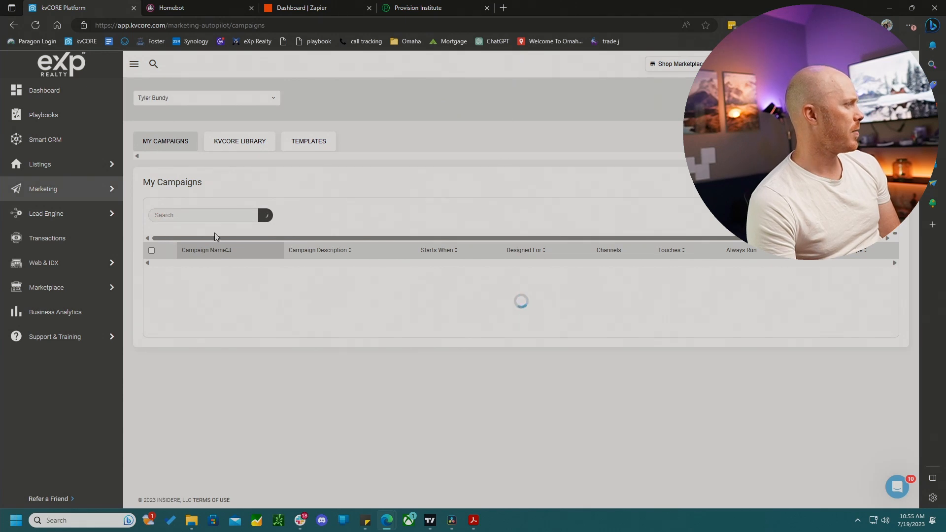
{"action": "scroll", "coordinate": [323, 233], "scroll_direction": "down", "scroll_amount": 7}
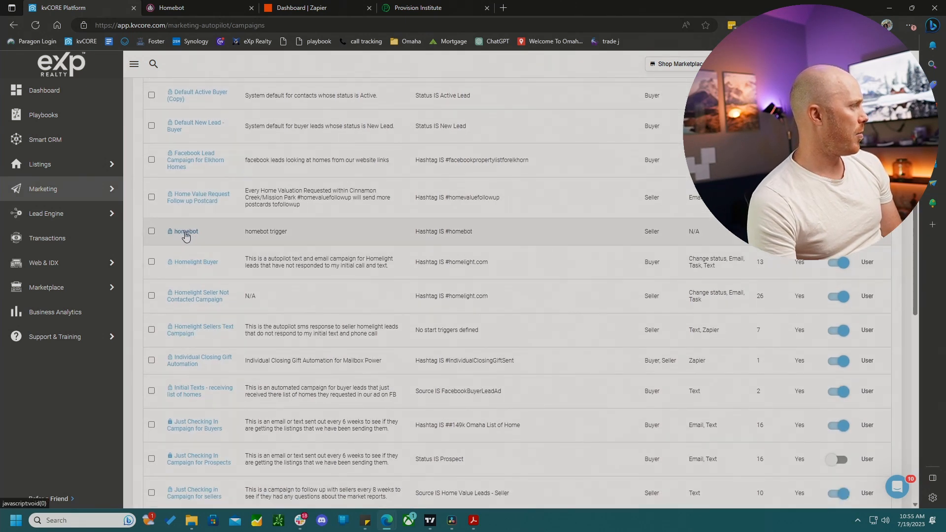
{"action": "left_click", "coordinate": [184, 232]}
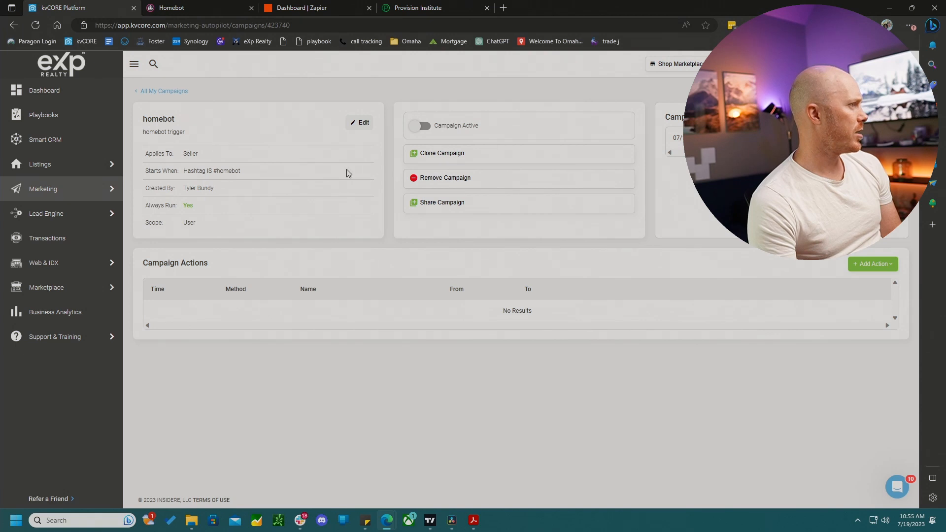
{"action": "left_click", "coordinate": [869, 265]}
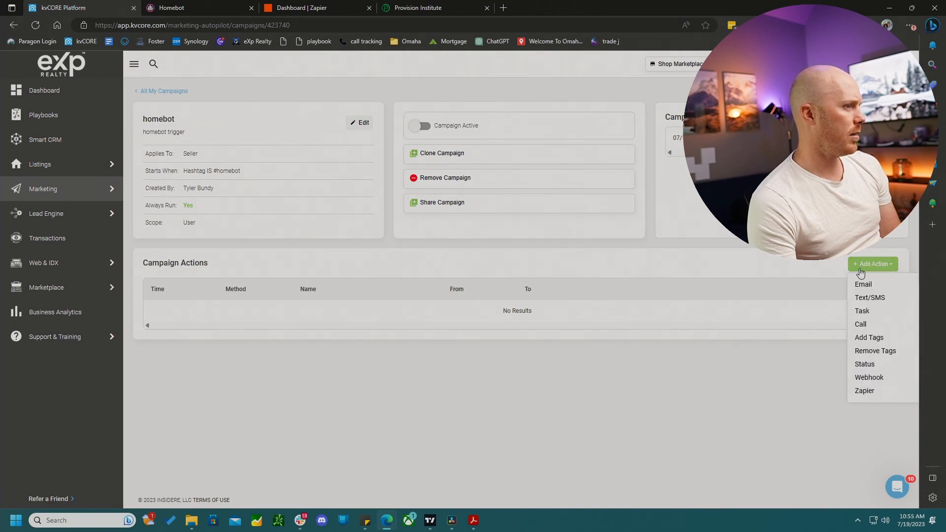
{"action": "left_click", "coordinate": [860, 392]}
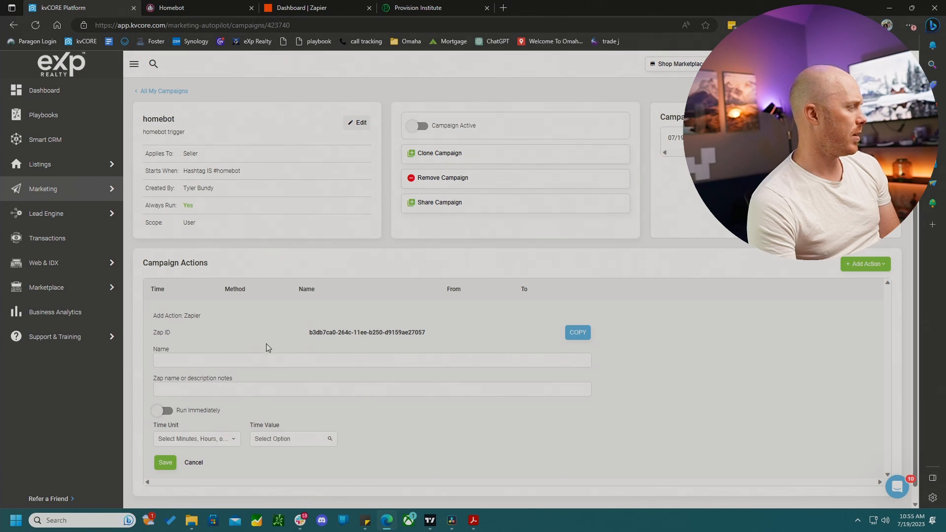
- Enter homebot trigger as the Zapier action's name and Zap description, turn on Run Immediately, and save the action
{"action": "left_click", "coordinate": [162, 362]}
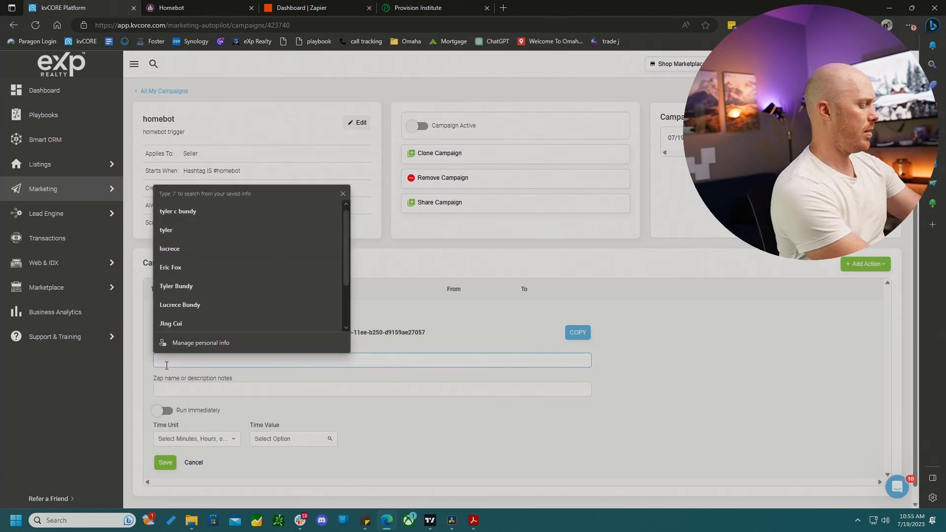
{"action": "type", "text": "homebot trigger"}
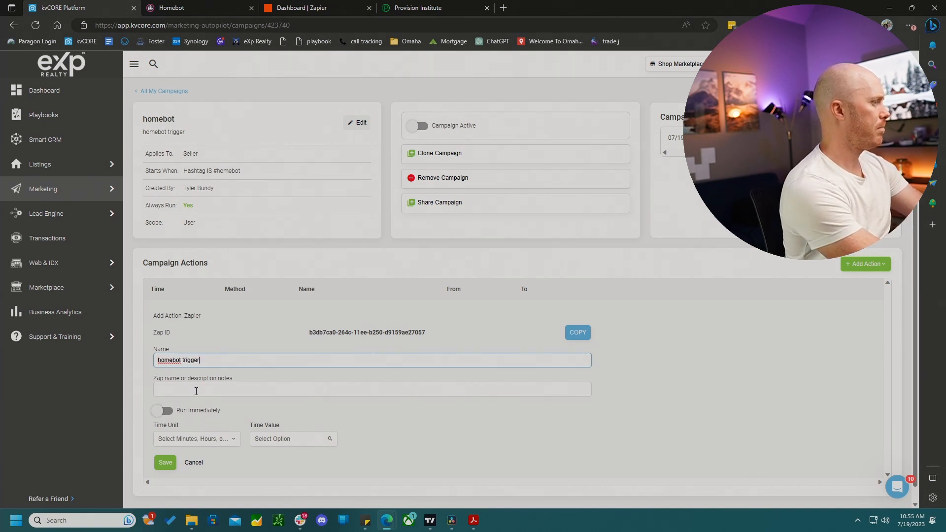
{"action": "left_click", "coordinate": [196, 391]}
{"action": "type", "text": "homebot trigger"}
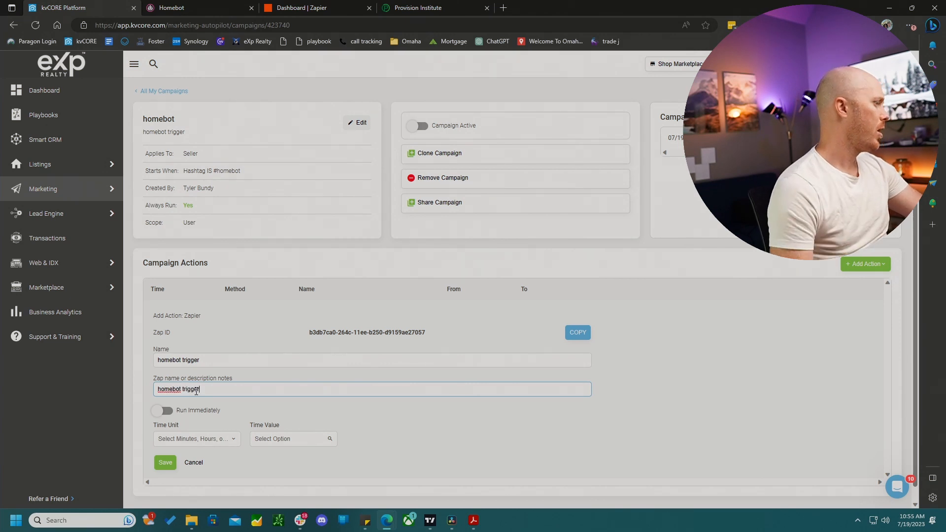
{"action": "left_click", "coordinate": [159, 410]}
{"action": "left_click", "coordinate": [169, 431]}
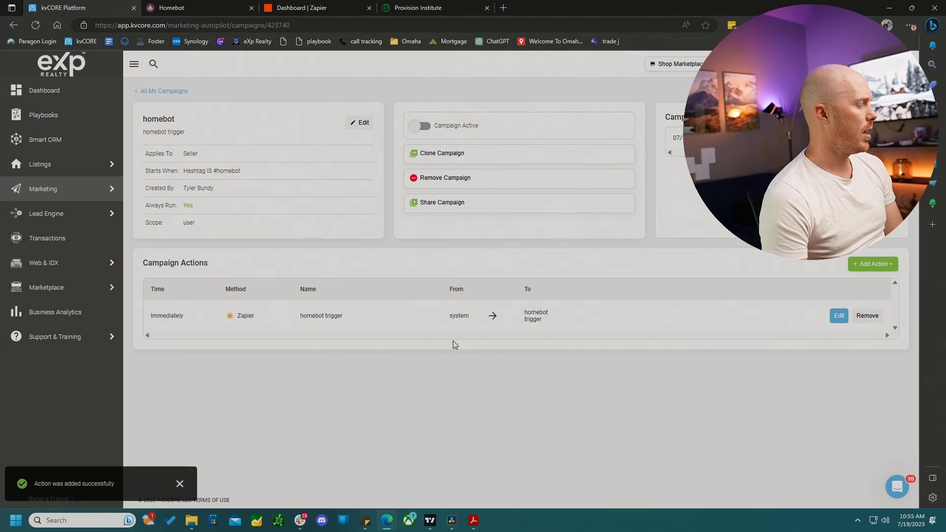
{"action": "left_click", "coordinate": [839, 315]}
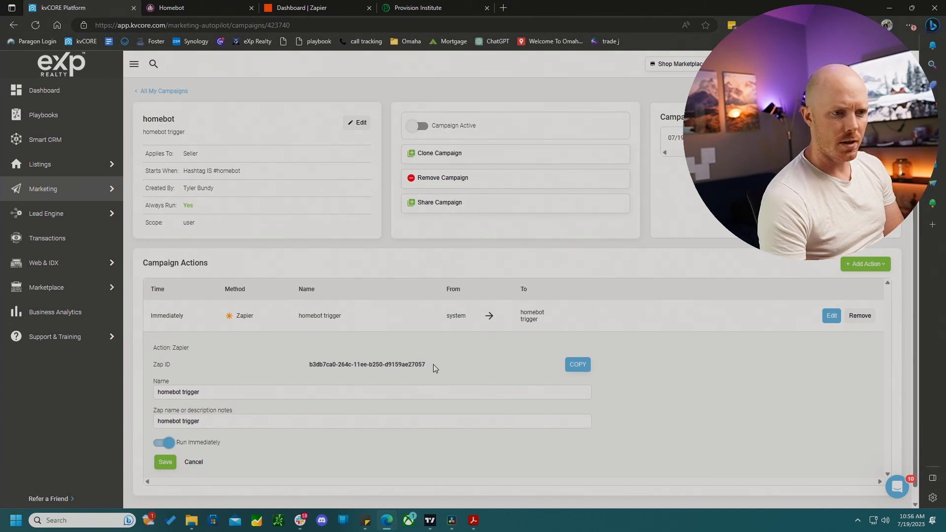
{"action": "left_click", "coordinate": [168, 462]}
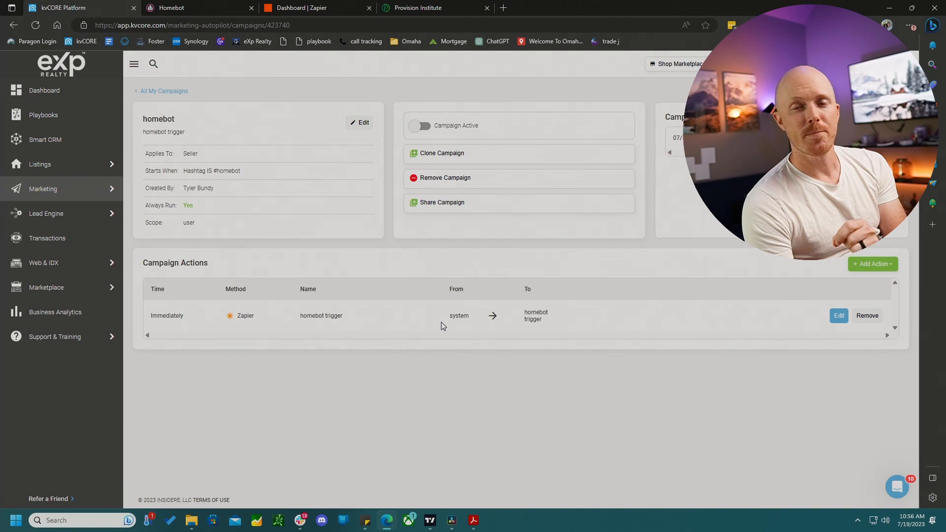
- Switch to Homebot and request early access to the Zapier power-up under Customize
{"action": "left_click", "coordinate": [210, 13]}
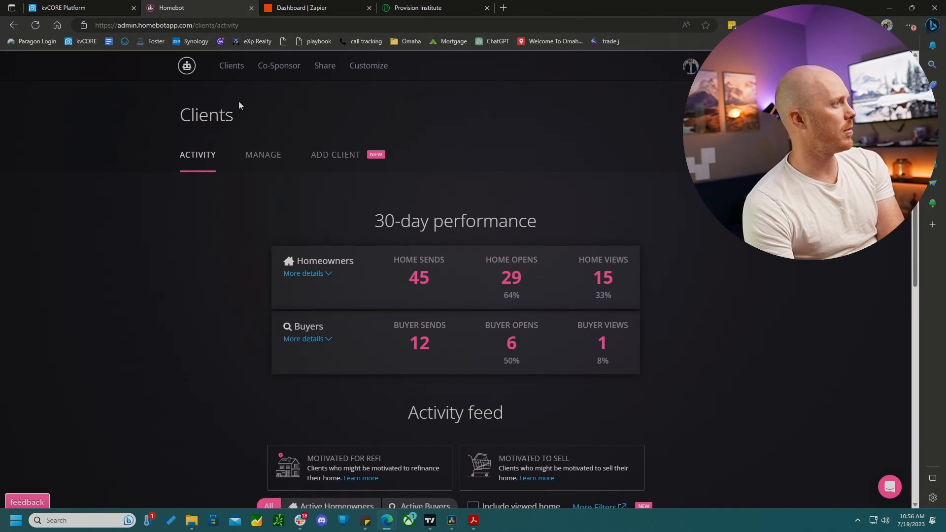
{"action": "left_click", "coordinate": [366, 68]}
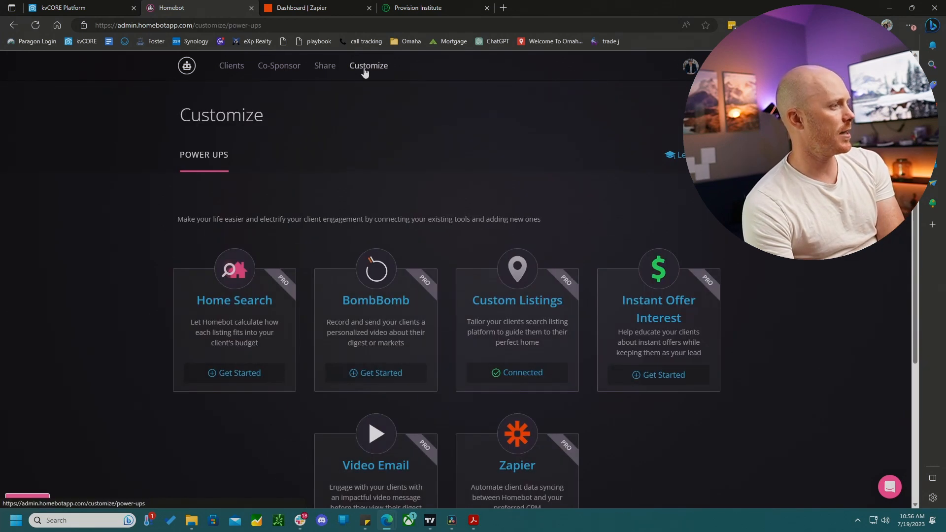
{"action": "scroll", "coordinate": [559, 315], "scroll_direction": "down", "scroll_amount": 4}
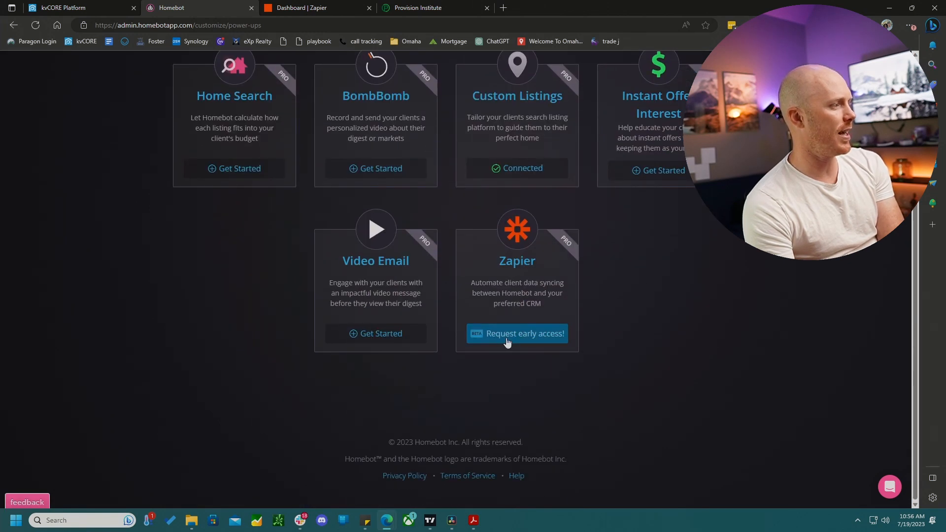
{"action": "left_click", "coordinate": [517, 337]}
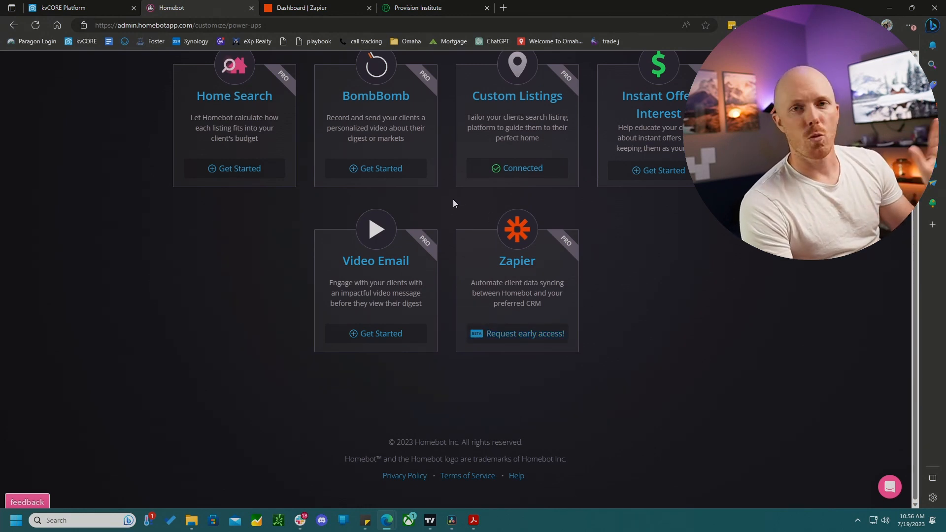
- Switch to Zapier, create a new Zap, and choose kvCORE as its trigger app
{"action": "left_click", "coordinate": [302, 9]}
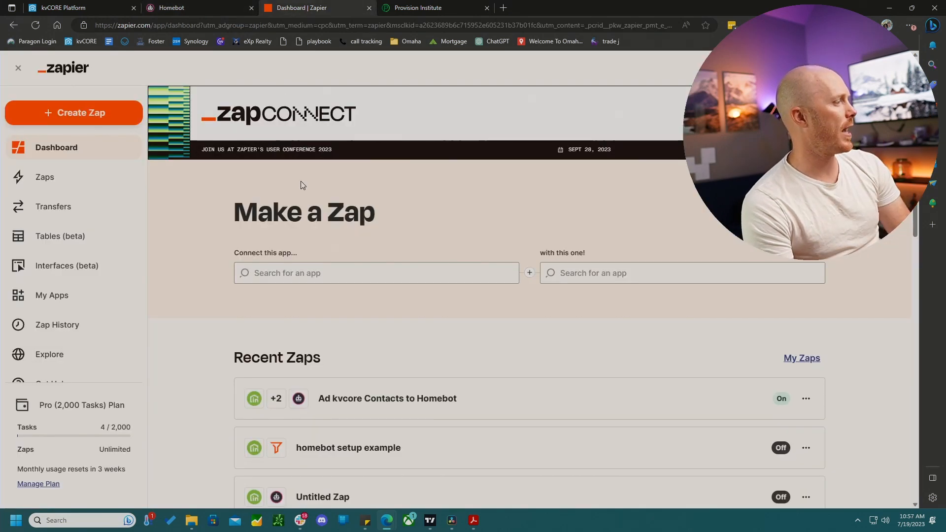
{"action": "left_click", "coordinate": [89, 117]}
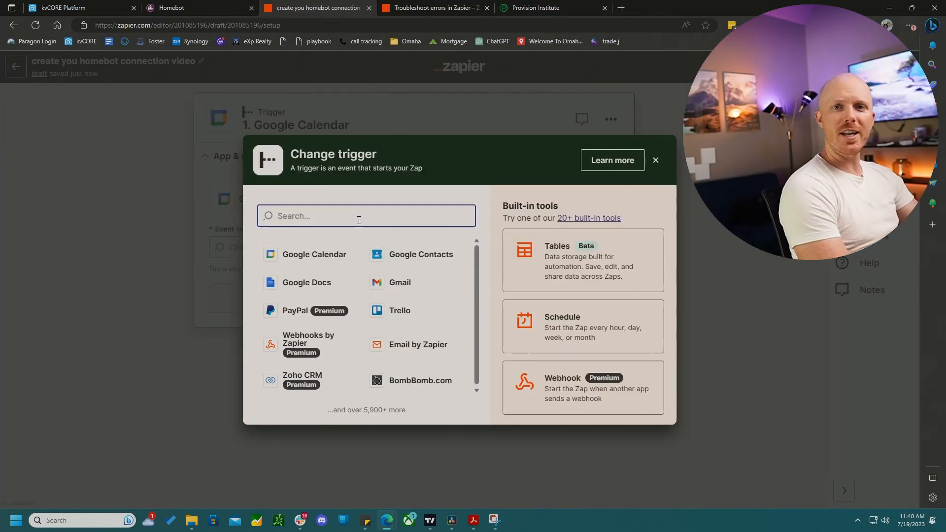
{"action": "type", "text": "kv"}
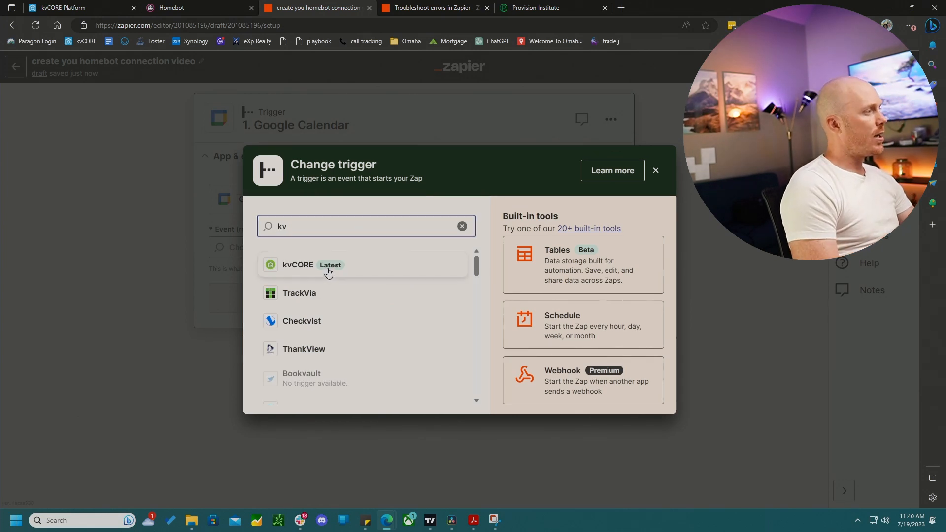
{"action": "left_click", "coordinate": [328, 273]}
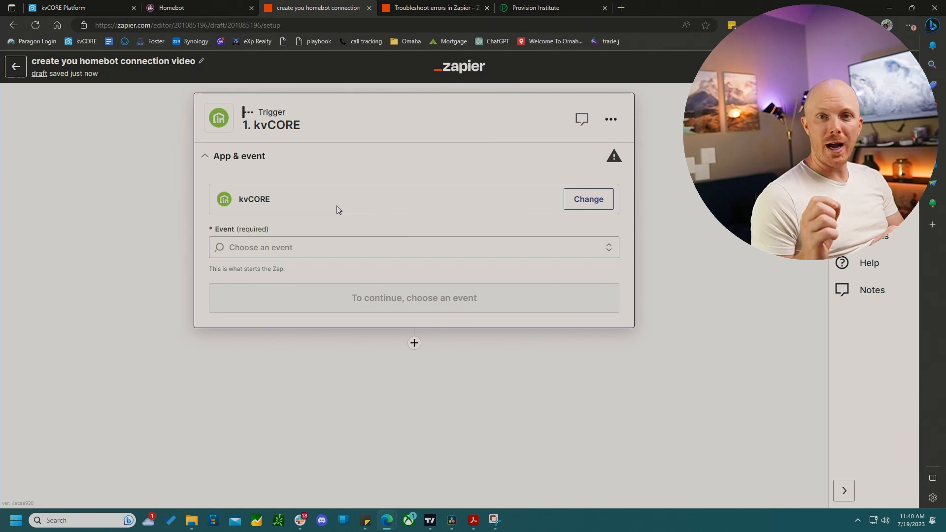
- Switch to kvCORE, open the Lead Dropbox under Lead Engine, and copy the Zapier key
{"action": "left_click", "coordinate": [47, 9]}
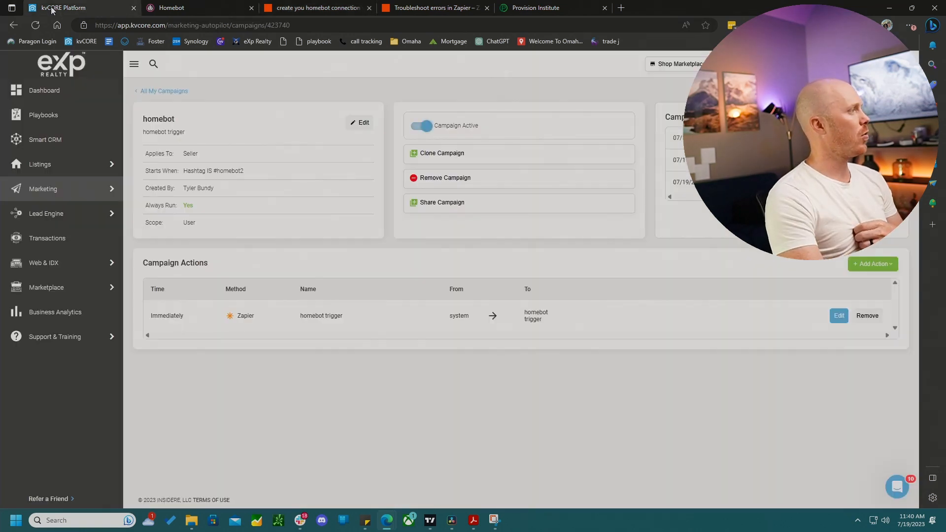
{"action": "mouse_move", "coordinate": [98, 201]}
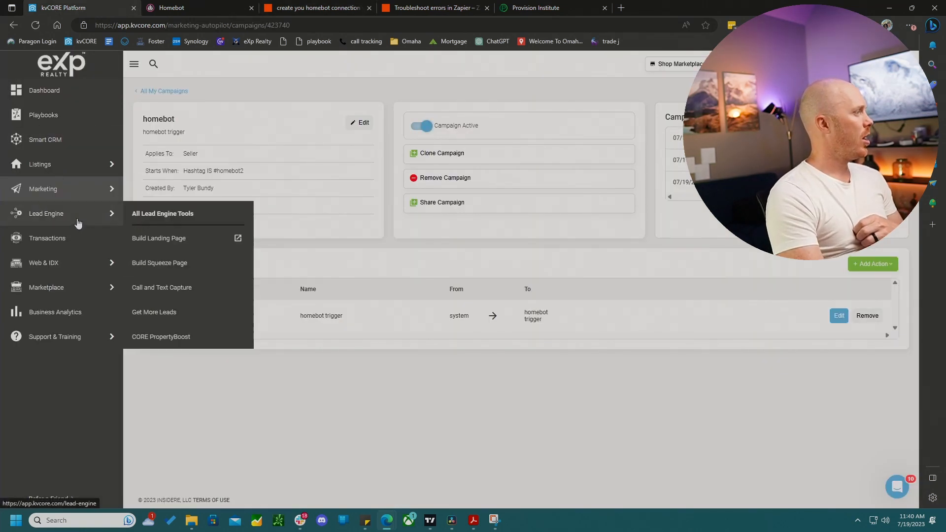
{"action": "left_click", "coordinate": [153, 213]}
{"action": "scroll", "coordinate": [583, 345], "scroll_direction": "down", "scroll_amount": 1}
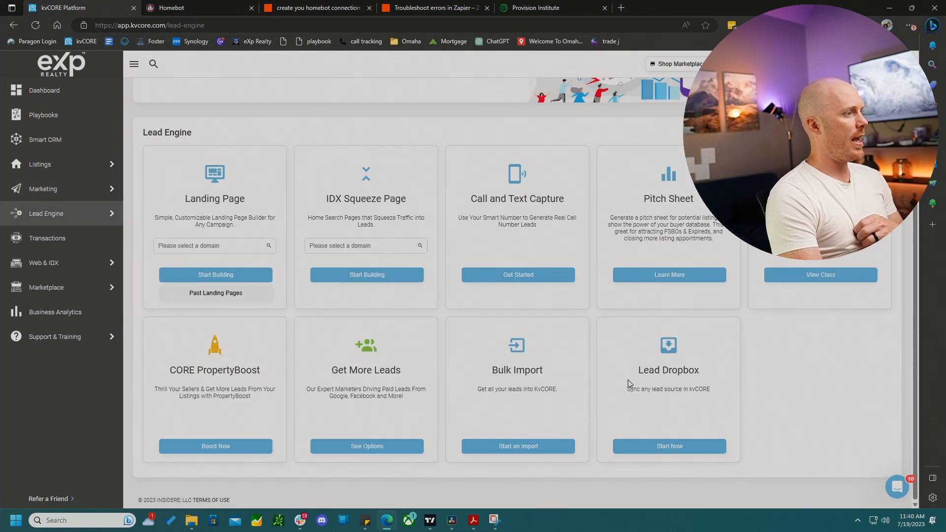
{"action": "left_click", "coordinate": [668, 448]}
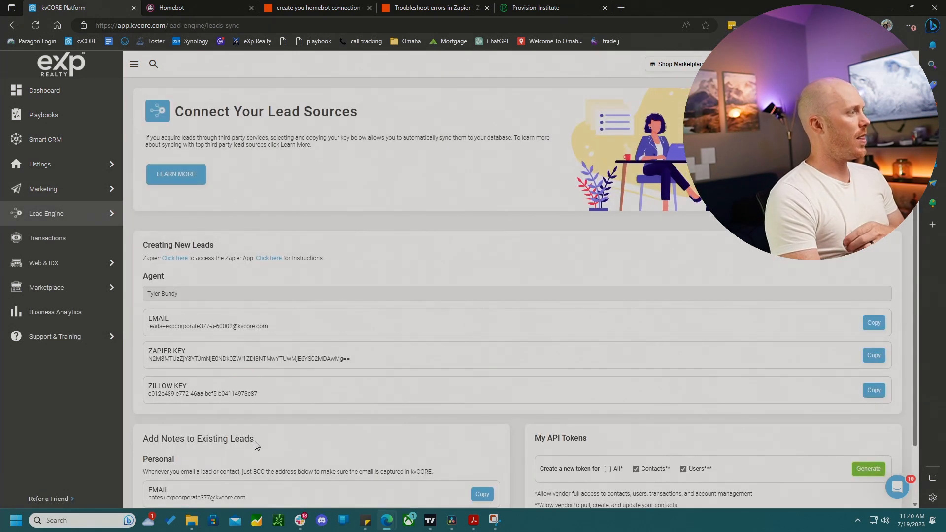
{"action": "left_click_drag", "start_coordinate": [149, 360], "coordinate": [361, 363]}
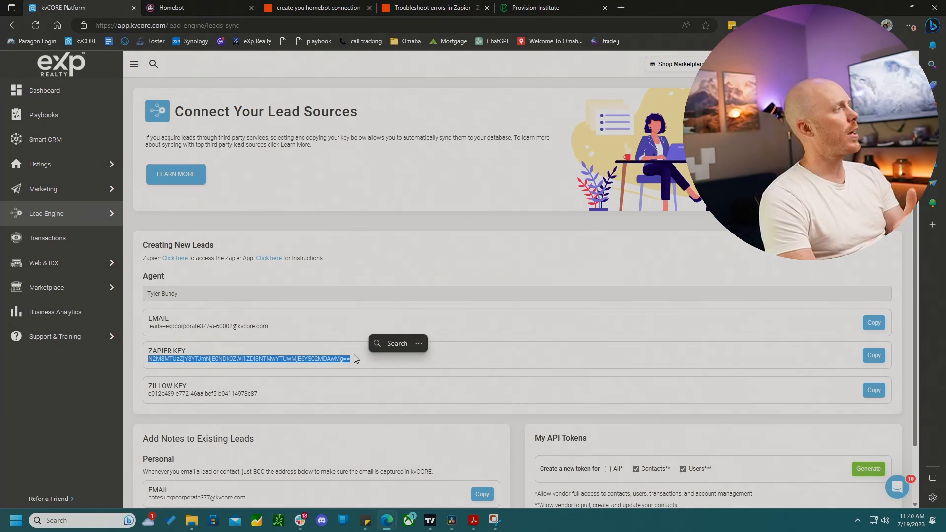
{"action": "key", "text": "ctrl+c"}
- Switch to Zapier and set the kvCORE trigger event to Campaign Action
{"action": "left_click", "coordinate": [321, 9]}
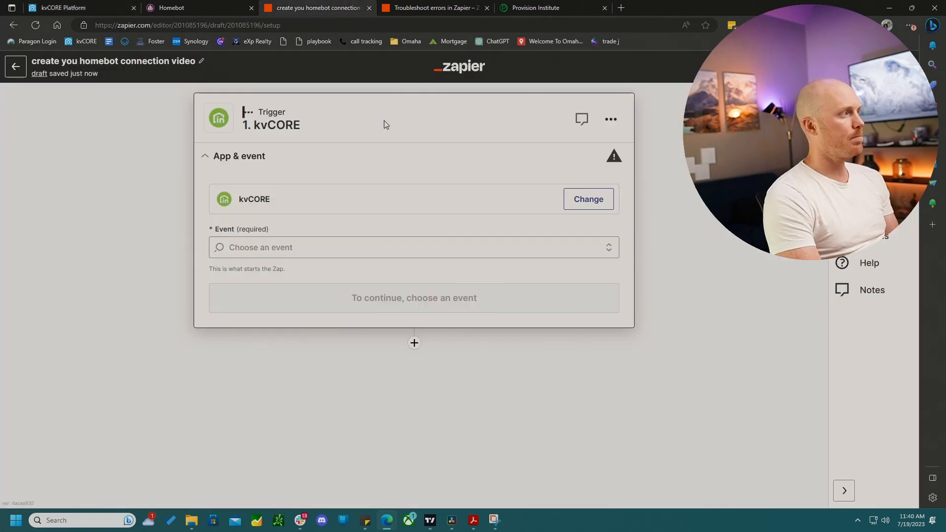
{"action": "left_click", "coordinate": [382, 248]}
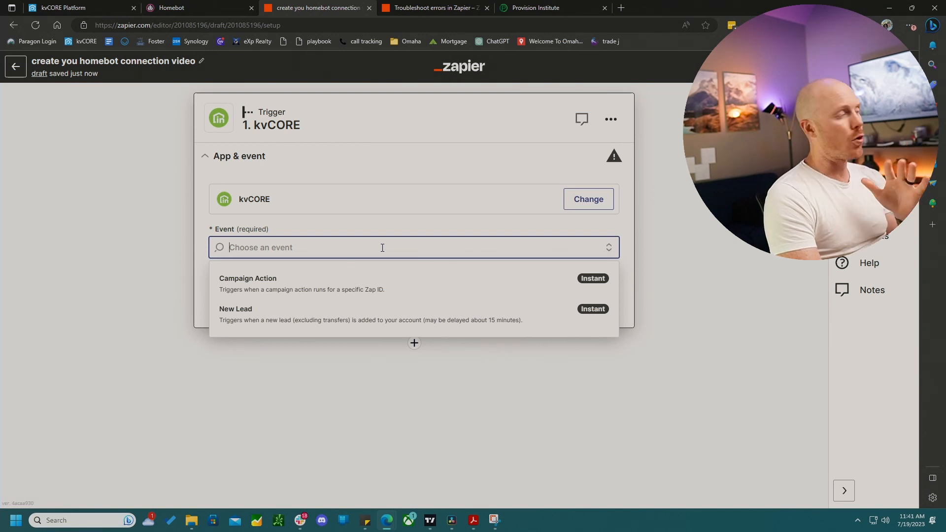
{"action": "left_click", "coordinate": [286, 286]}
{"action": "left_click", "coordinate": [430, 309]}
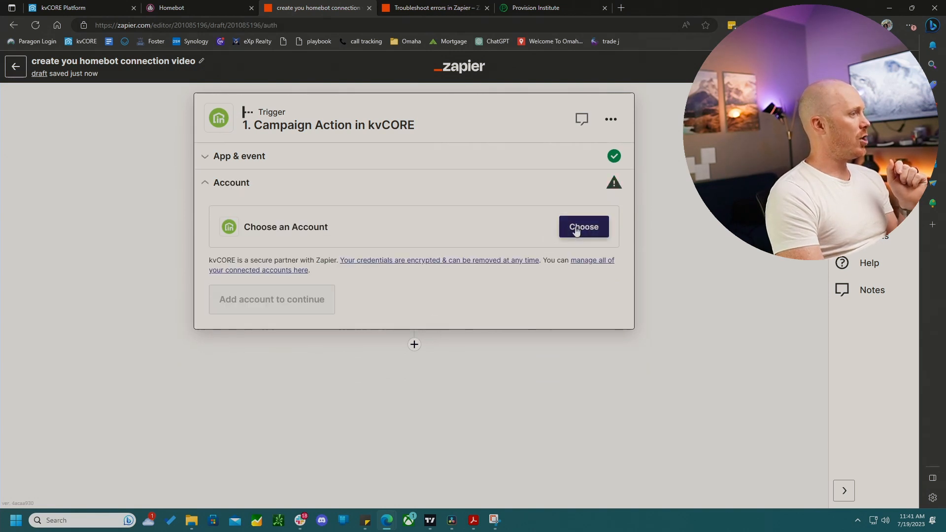
- Select the connected kvCORE account for the trigger and continue
{"action": "scroll", "coordinate": [354, 399], "scroll_direction": "down", "scroll_amount": 5}
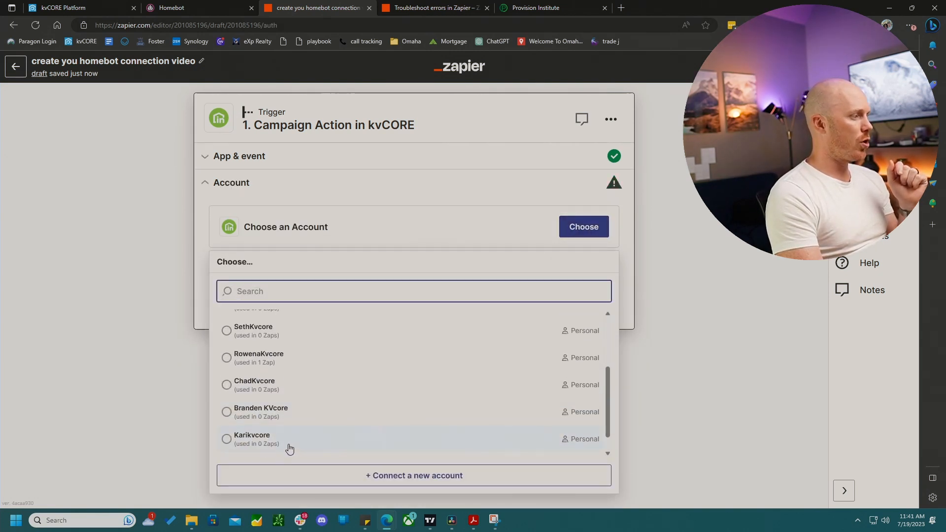
{"action": "left_click", "coordinate": [260, 446]}
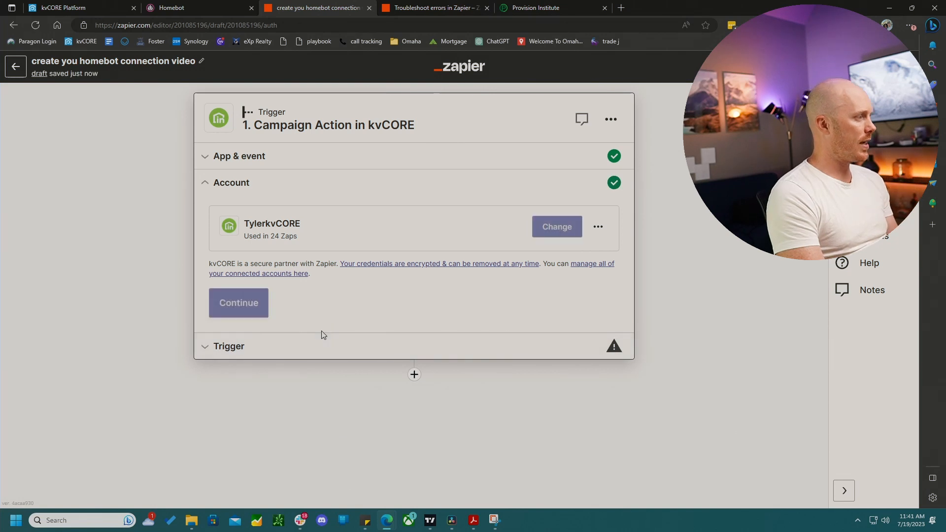
{"action": "left_click", "coordinate": [257, 317]}
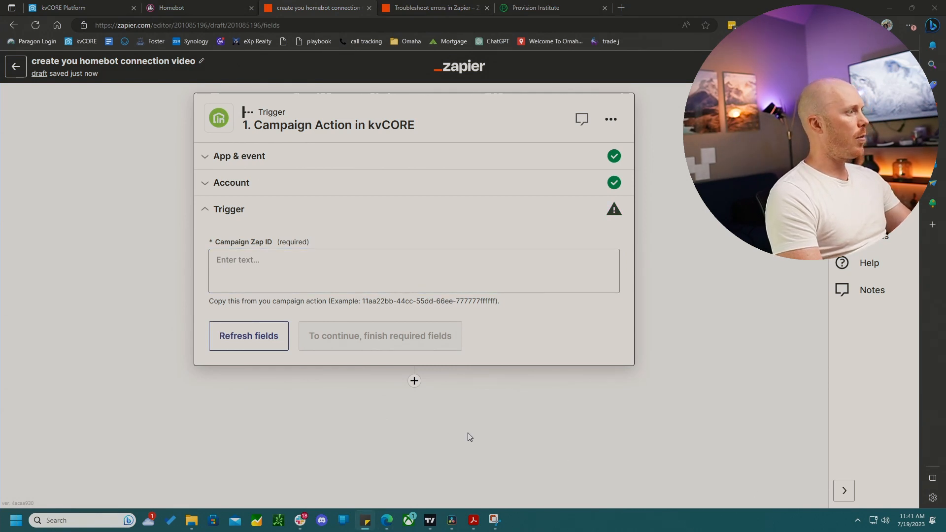
- Paste the campaign's Zap ID into the Campaign Zap ID field, continue, and test the trigger
{"action": "left_click", "coordinate": [281, 268]}
{"action": "key", "text": "ctrl+v"}
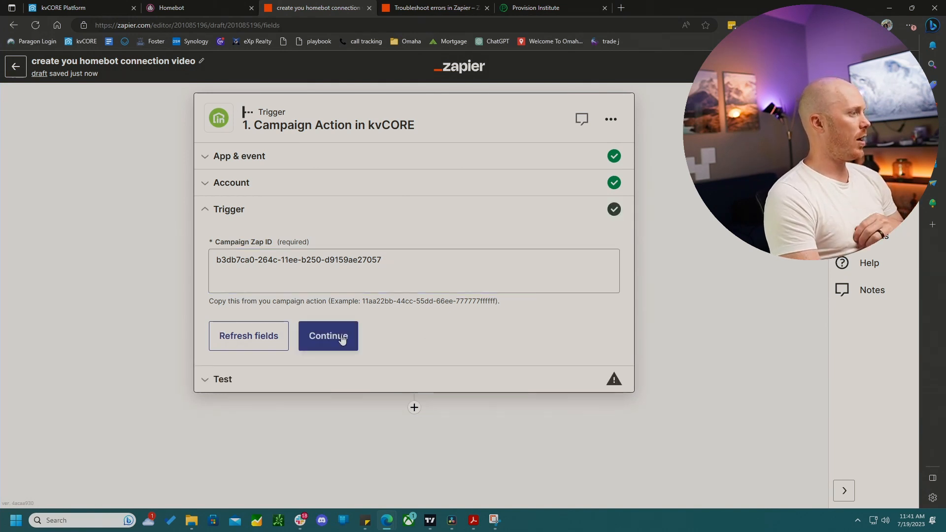
{"action": "left_click", "coordinate": [338, 335]}
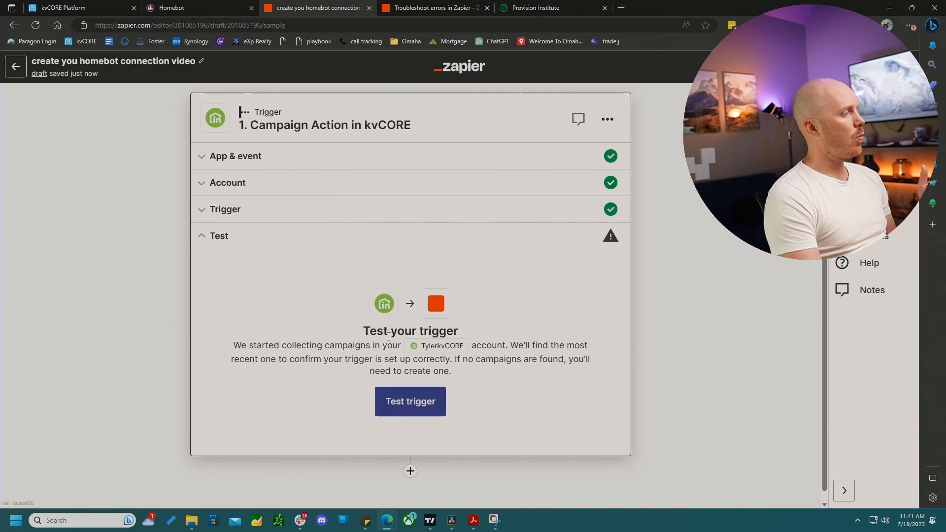
{"action": "left_click", "coordinate": [417, 405]}
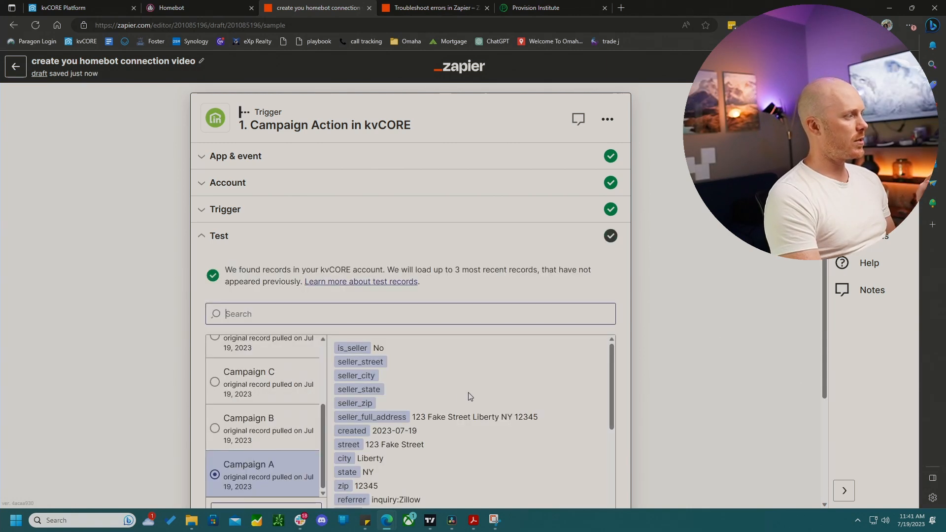
- Review the pulled test records, continue, and add a Filter as the Zap's second step
{"action": "scroll", "coordinate": [271, 477], "scroll_direction": "up", "scroll_amount": 2}
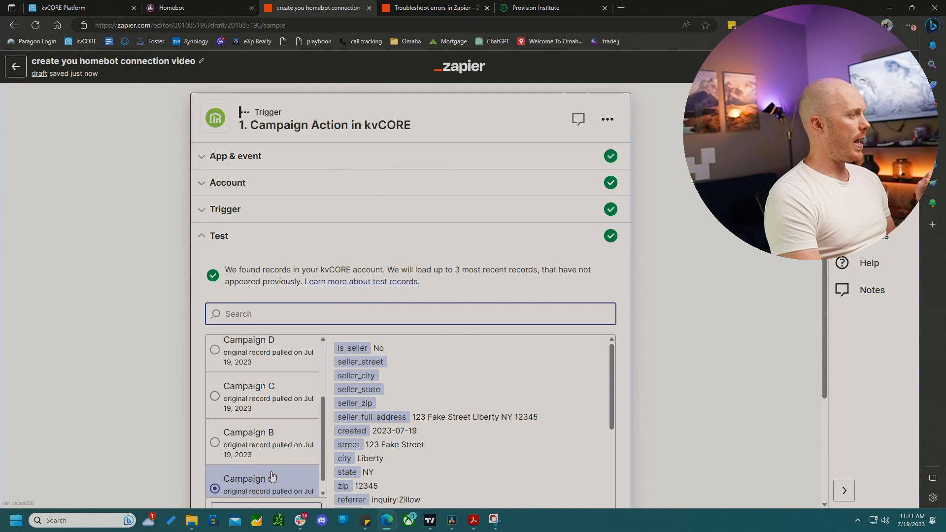
{"action": "scroll", "coordinate": [271, 476], "scroll_direction": "up", "scroll_amount": 1}
{"action": "scroll", "coordinate": [270, 477], "scroll_direction": "down", "scroll_amount": 3}
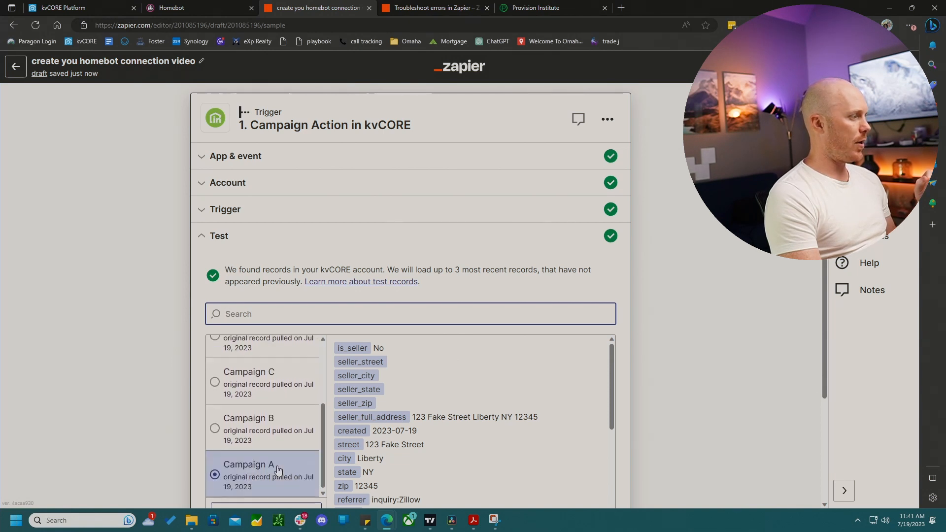
{"action": "left_click", "coordinate": [611, 290]}
{"action": "scroll", "coordinate": [611, 289], "scroll_direction": "down", "scroll_amount": 2}
{"action": "scroll", "coordinate": [611, 290], "scroll_direction": "down", "scroll_amount": 1}
{"action": "left_click", "coordinate": [403, 424]}
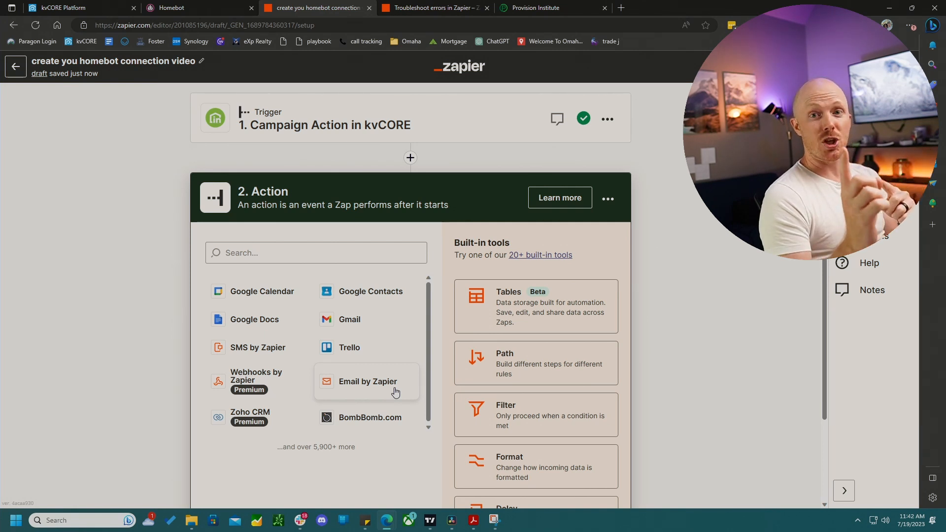
{"action": "left_click", "coordinate": [536, 419]}
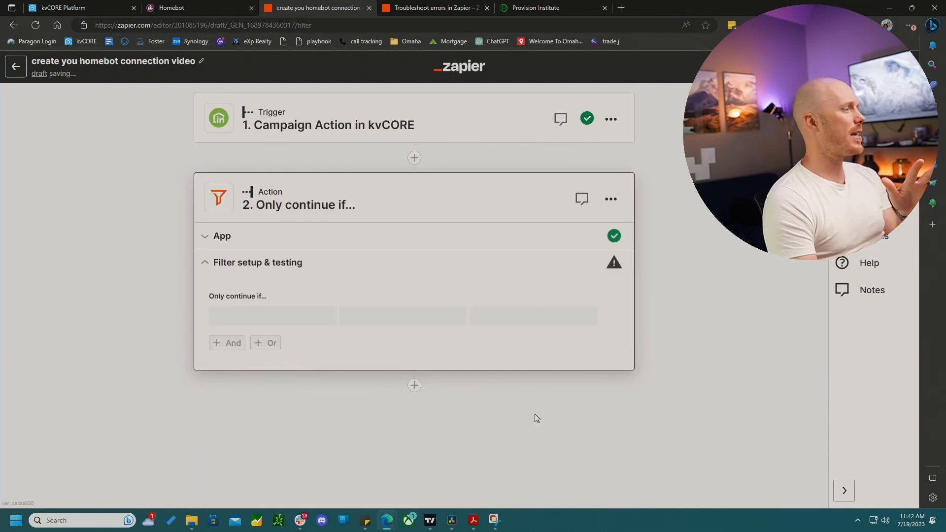
- Set the filter condition to Zap Id (Text) Exactly matches
{"action": "left_click", "coordinate": [278, 323]}
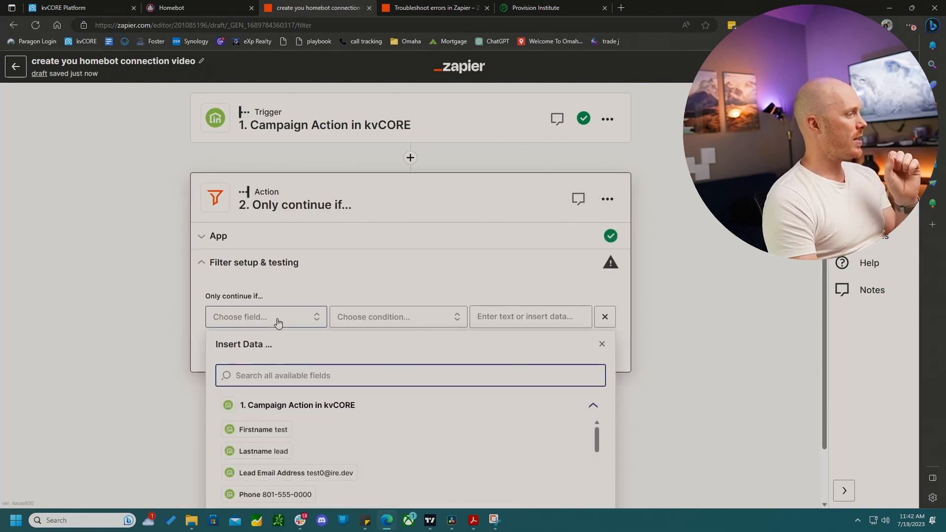
{"action": "scroll", "coordinate": [282, 459], "scroll_direction": "down", "scroll_amount": 3}
{"action": "scroll", "coordinate": [283, 458], "scroll_direction": "down", "scroll_amount": 3}
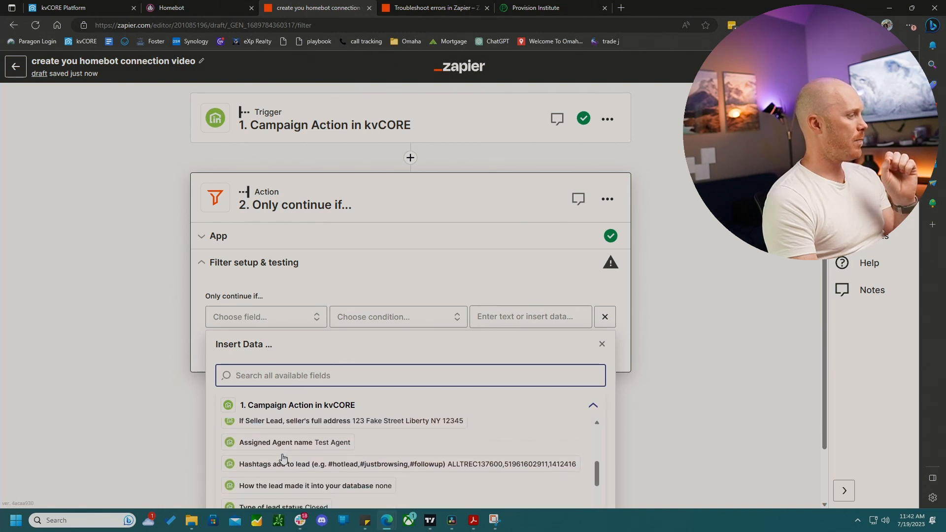
{"action": "scroll", "coordinate": [283, 459], "scroll_direction": "down", "scroll_amount": 5}
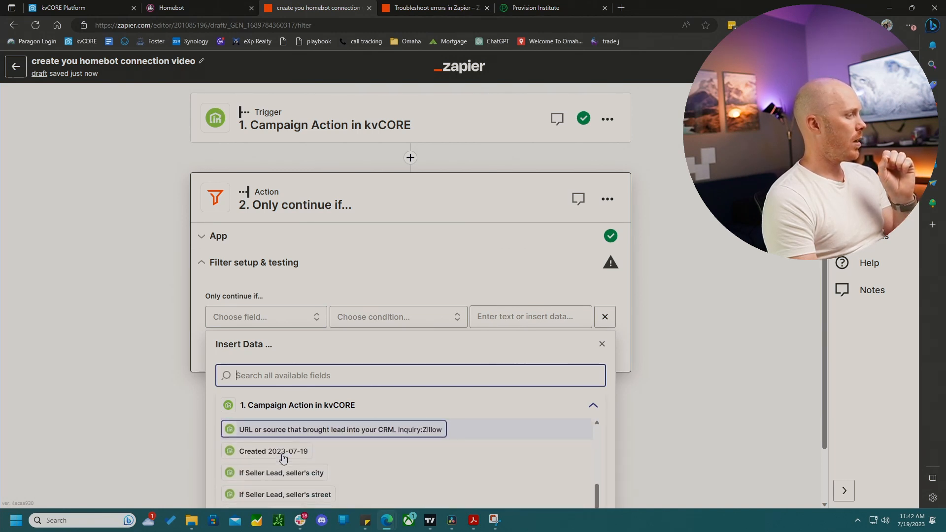
{"action": "scroll", "coordinate": [283, 458], "scroll_direction": "down", "scroll_amount": 2}
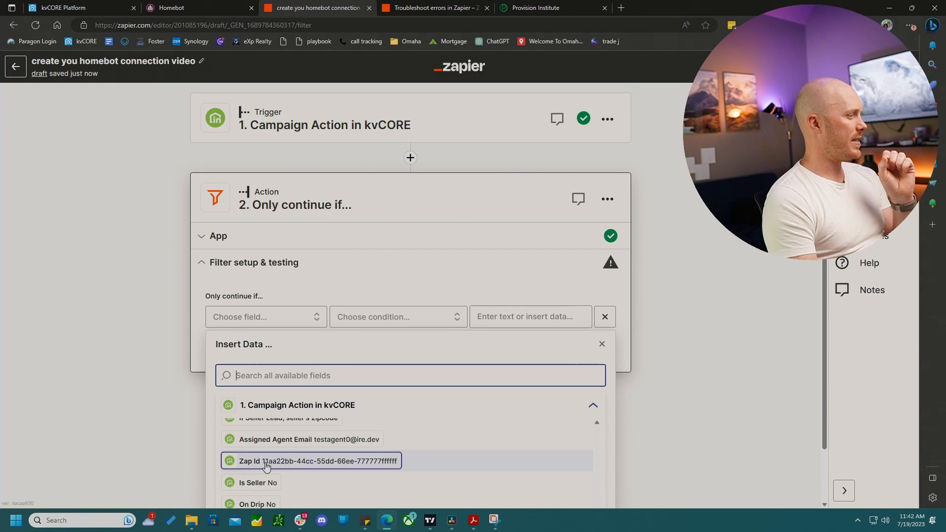
{"action": "left_click", "coordinate": [278, 459]}
{"action": "left_click", "coordinate": [380, 322]}
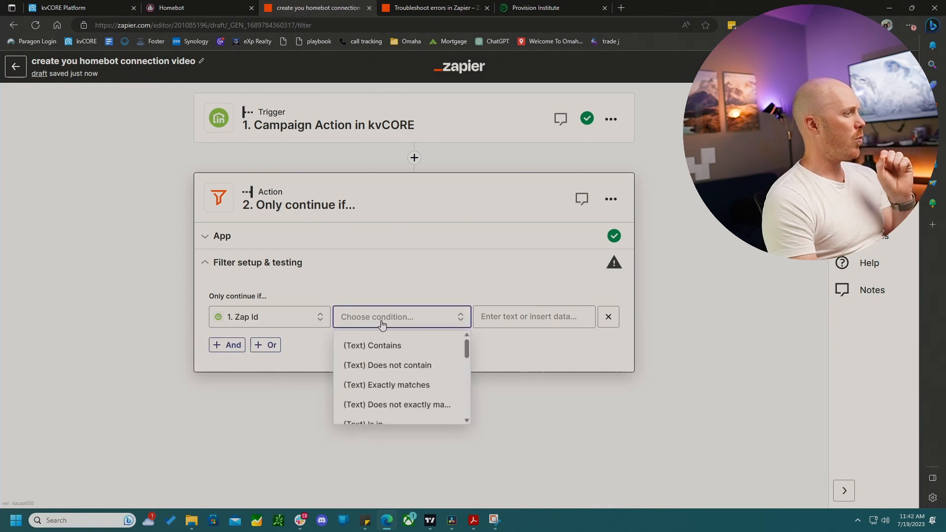
{"action": "left_click", "coordinate": [390, 390]}
- Paste the campaign's Zap ID as the filter value, test the filter, and continue
{"action": "left_click", "coordinate": [491, 318]}
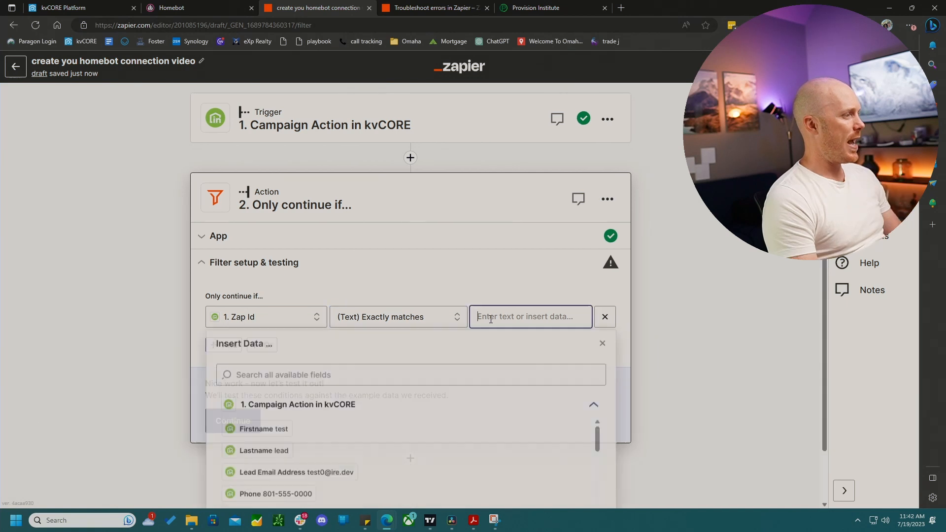
{"action": "key", "text": "ctrl+v"}
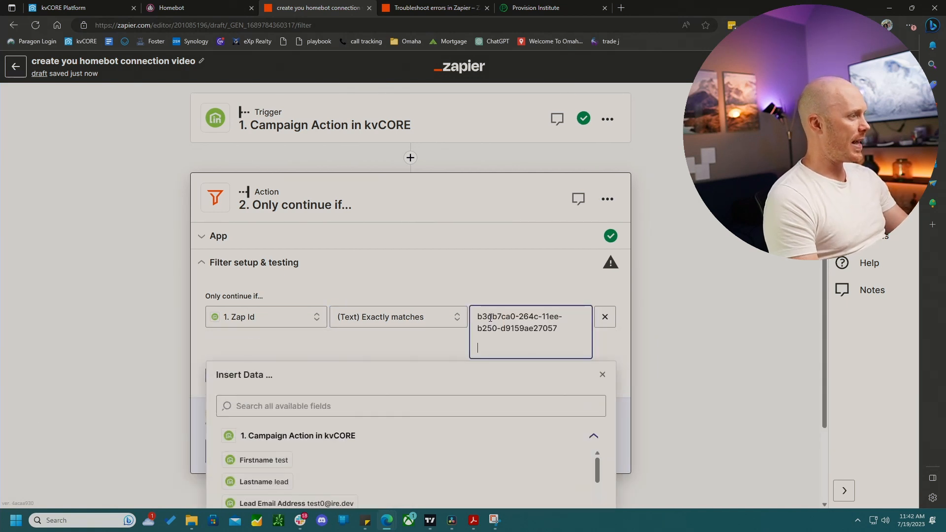
{"action": "key", "text": "BackSpace"}
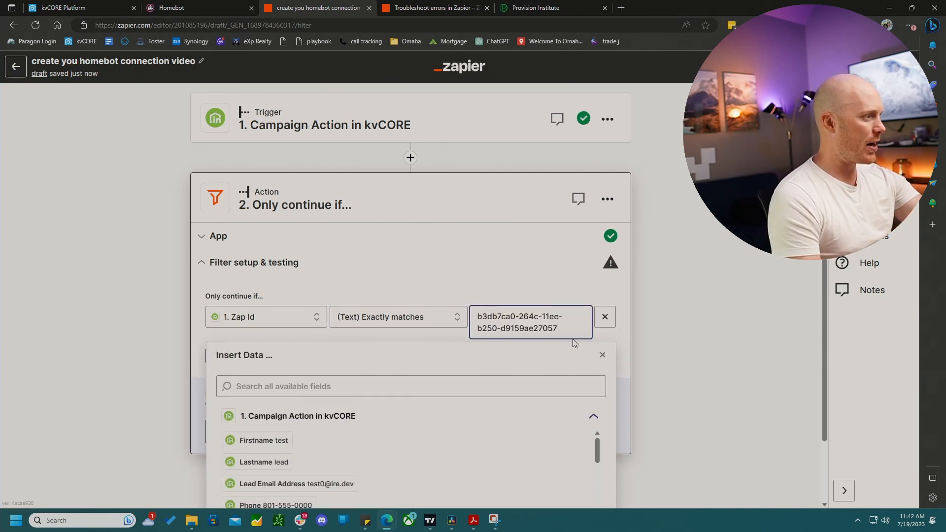
{"action": "left_click", "coordinate": [543, 295]}
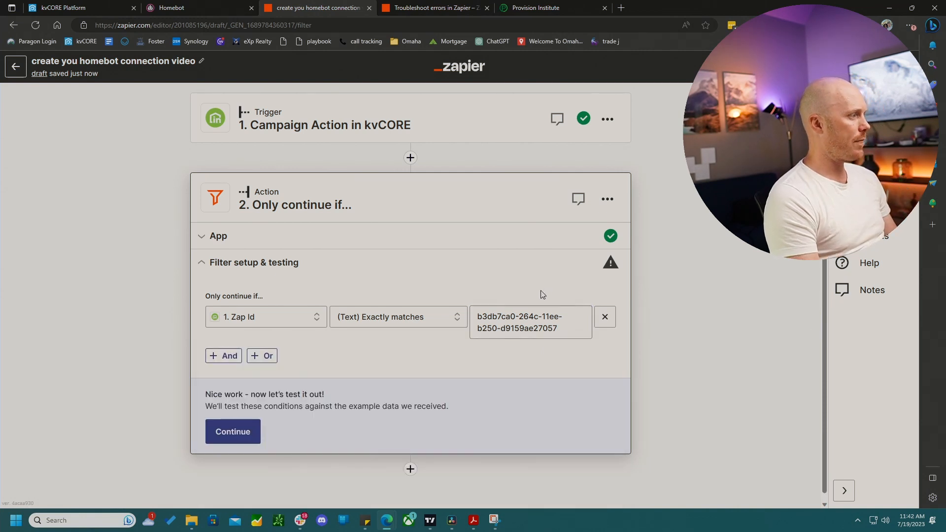
{"action": "left_click", "coordinate": [240, 432]}
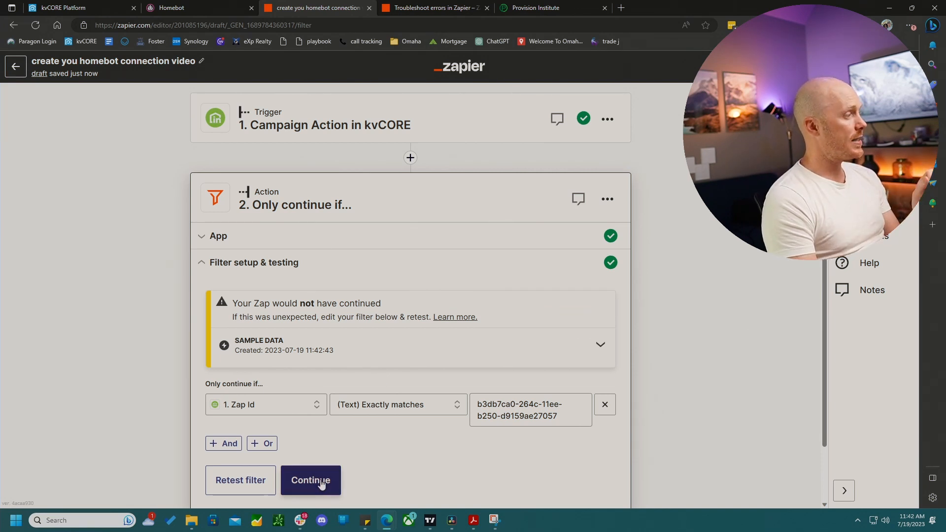
{"action": "left_click", "coordinate": [320, 484]}
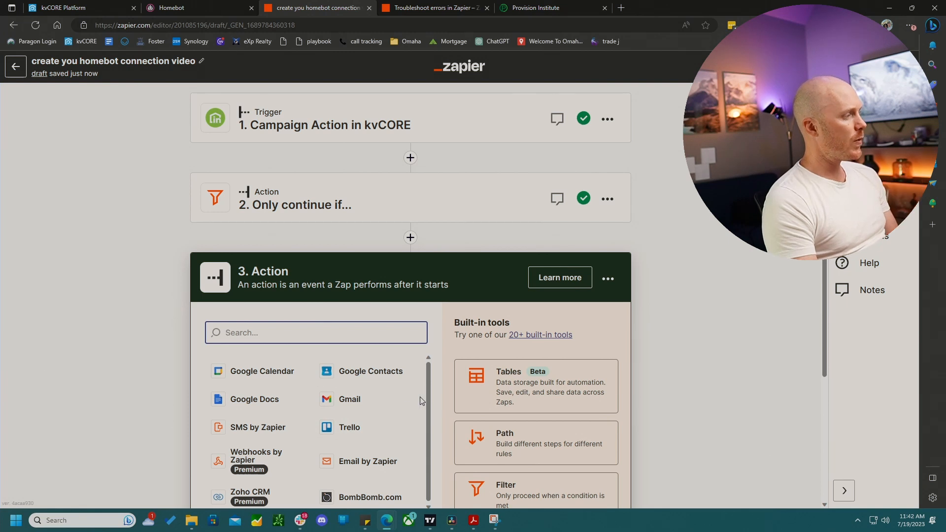
- Search for Homebot and choose Homebot (1.0.0) as the app for the third step
{"action": "type", "text": "homebo"}
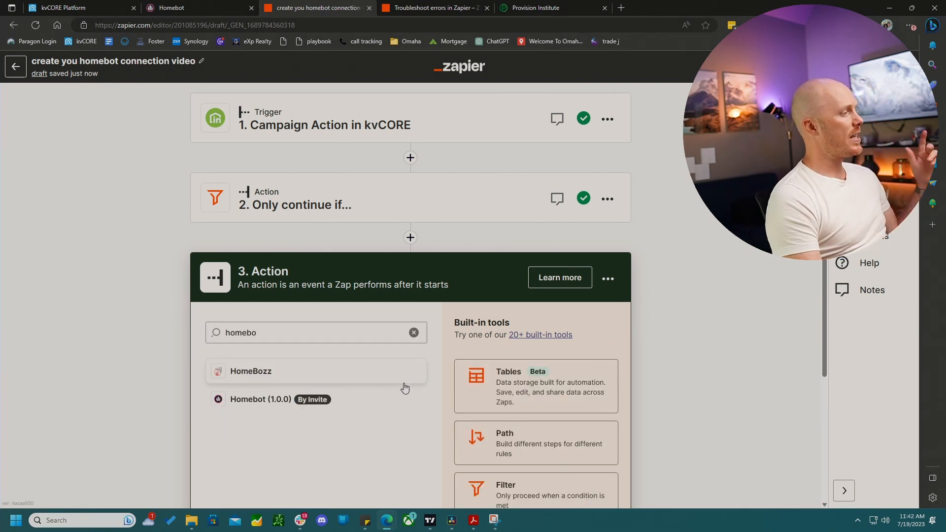
{"action": "left_click", "coordinate": [262, 405]}
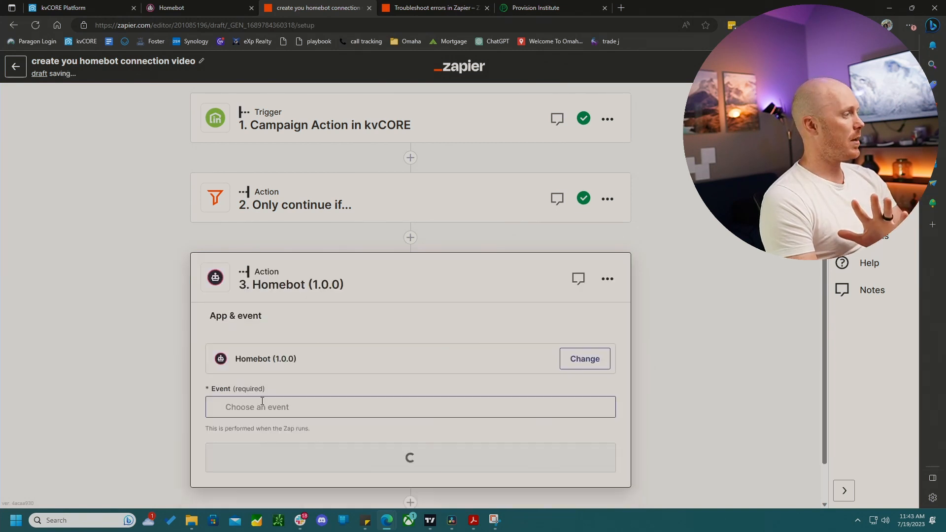
{"action": "left_click", "coordinate": [305, 406]}
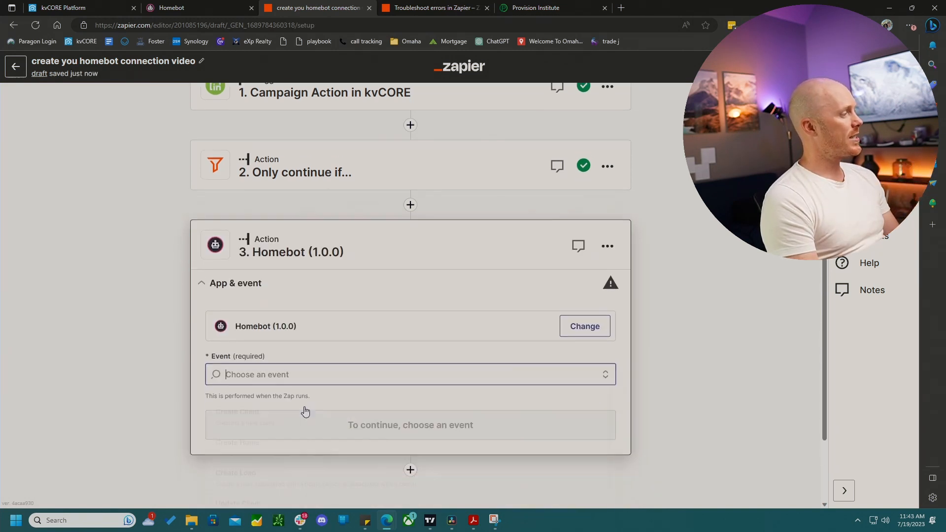
- Set the Homebot action event to Filter all clients by email and continue
{"action": "scroll", "coordinate": [425, 423], "scroll_direction": "down", "scroll_amount": 5}
{"action": "scroll", "coordinate": [427, 425], "scroll_direction": "down", "scroll_amount": 1}
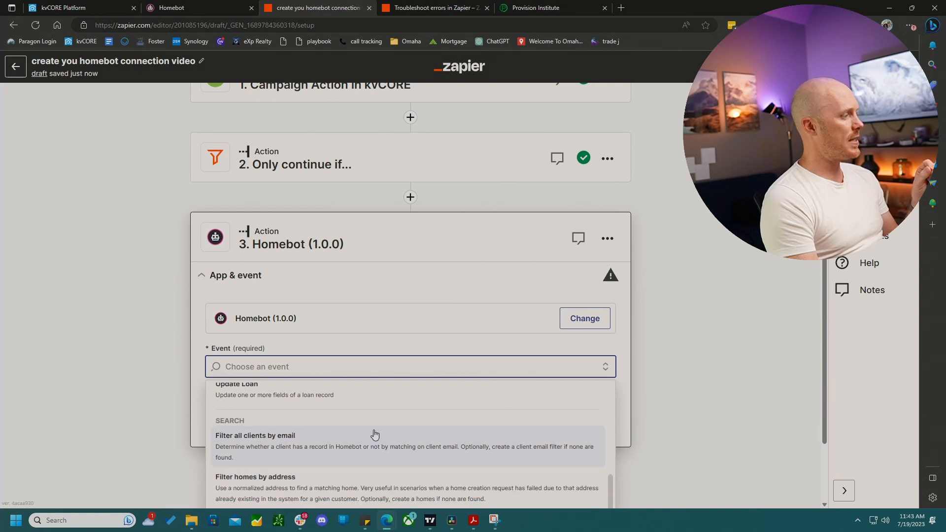
{"action": "left_click", "coordinate": [277, 440]}
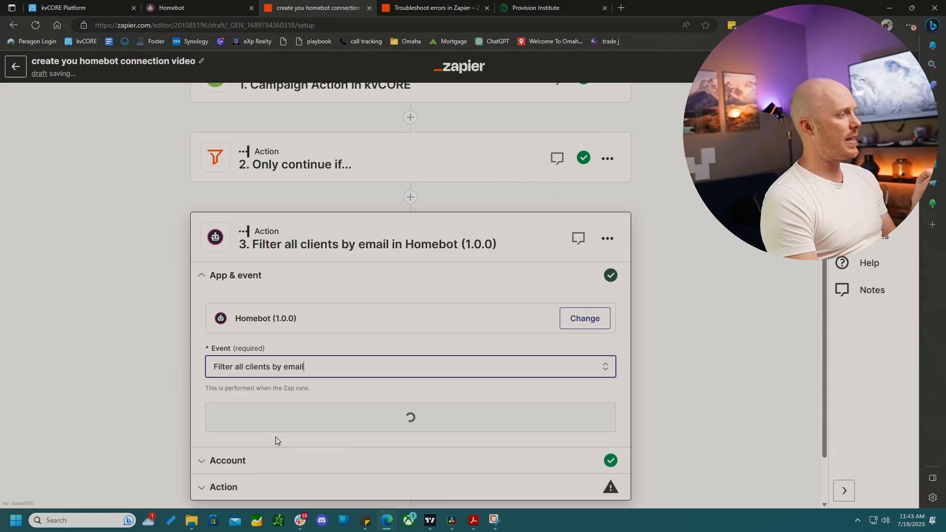
{"action": "left_click", "coordinate": [419, 416]}
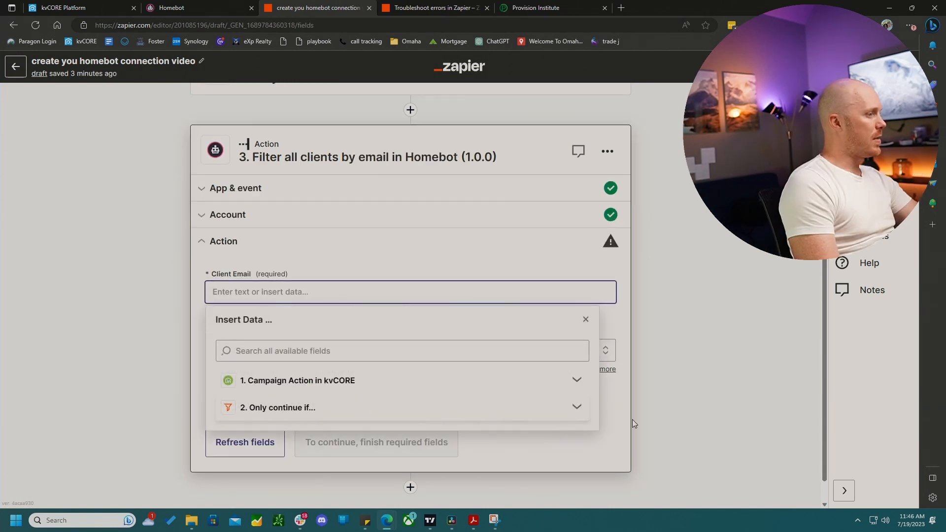
- Map the Client Email field to the kvCORE Lead Email Address from the campaign trigger
{"action": "left_click", "coordinate": [575, 407]}
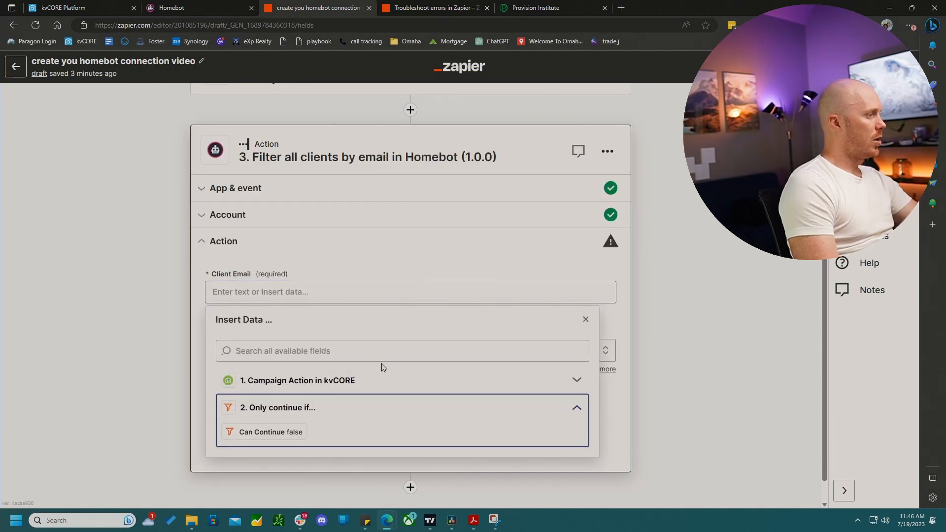
{"action": "left_click", "coordinate": [431, 349]}
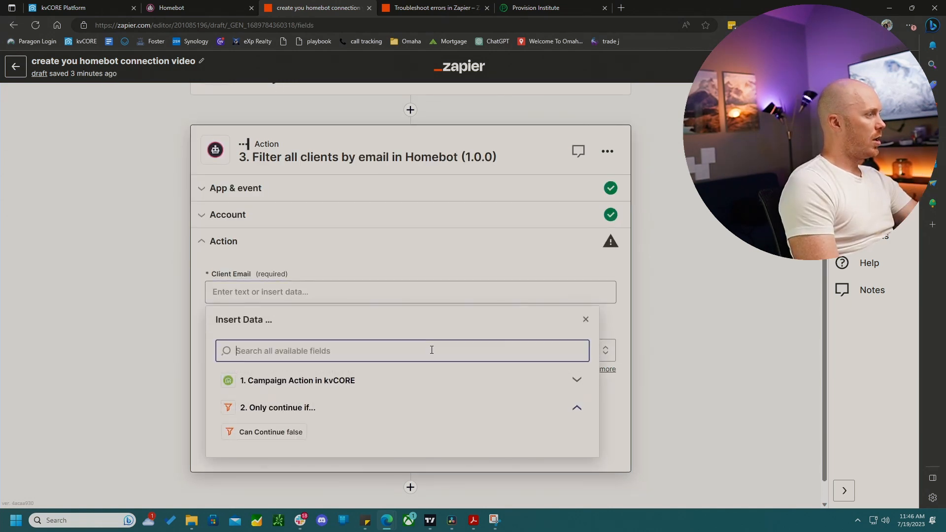
{"action": "left_click", "coordinate": [302, 382]}
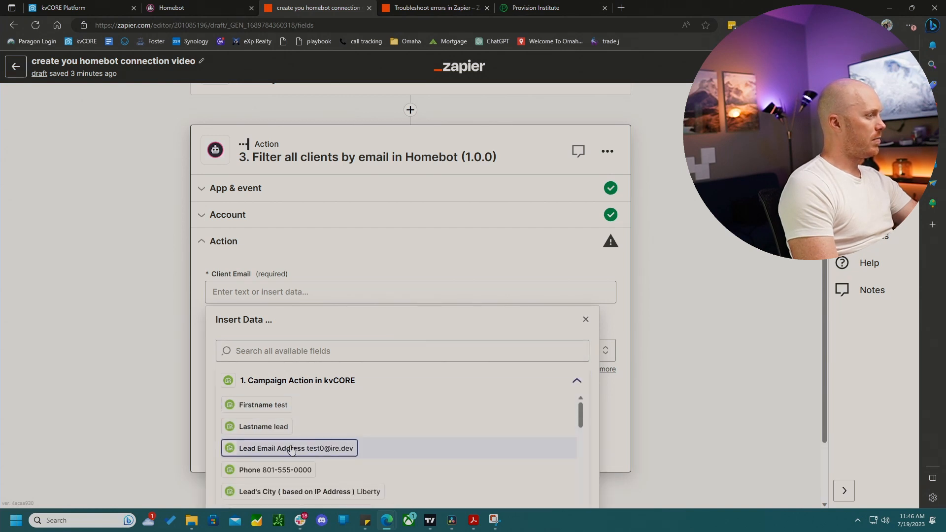
{"action": "left_click", "coordinate": [333, 445]}
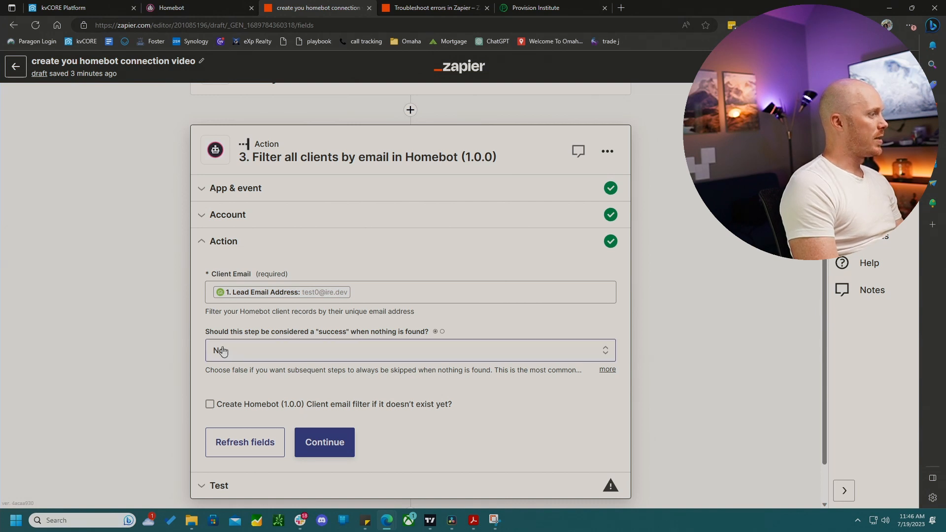
- Enable creating the Homebot client if it doesn't exist, and map Buyers Access to the kvCORE Is Seller field
{"action": "left_click", "coordinate": [210, 405]}
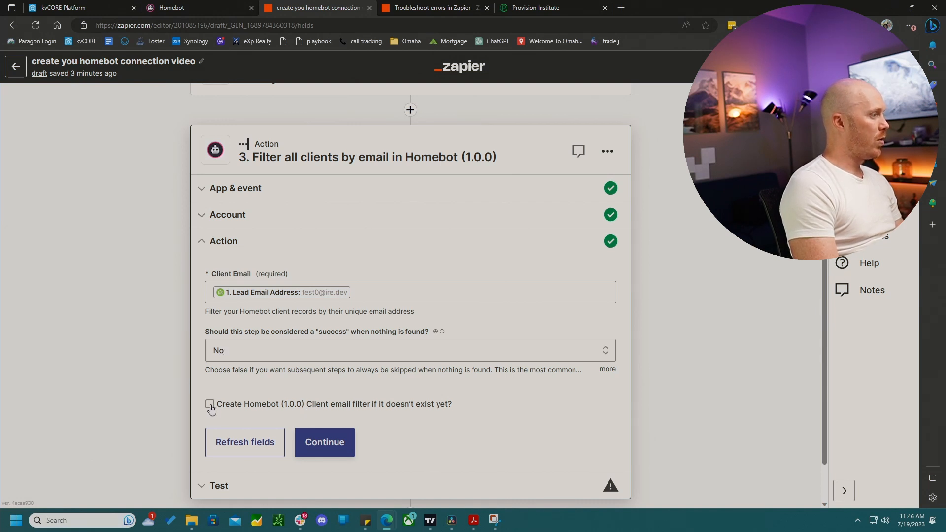
{"action": "scroll", "coordinate": [338, 370], "scroll_direction": "down", "scroll_amount": 3}
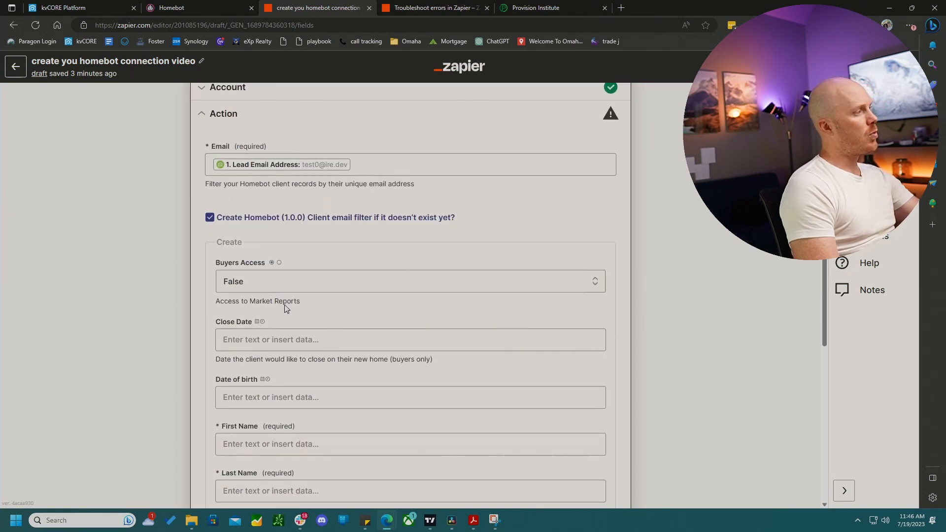
{"action": "left_click", "coordinate": [287, 278]}
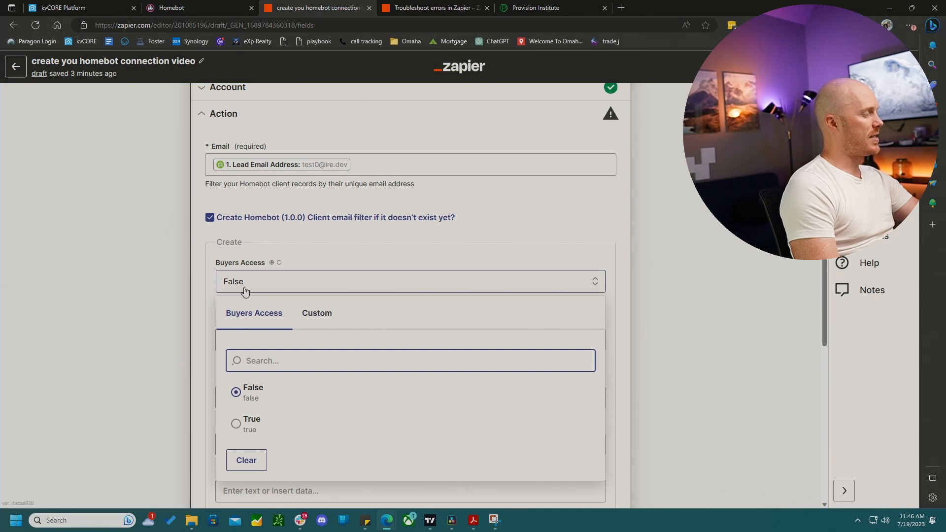
{"action": "left_click", "coordinate": [314, 315]}
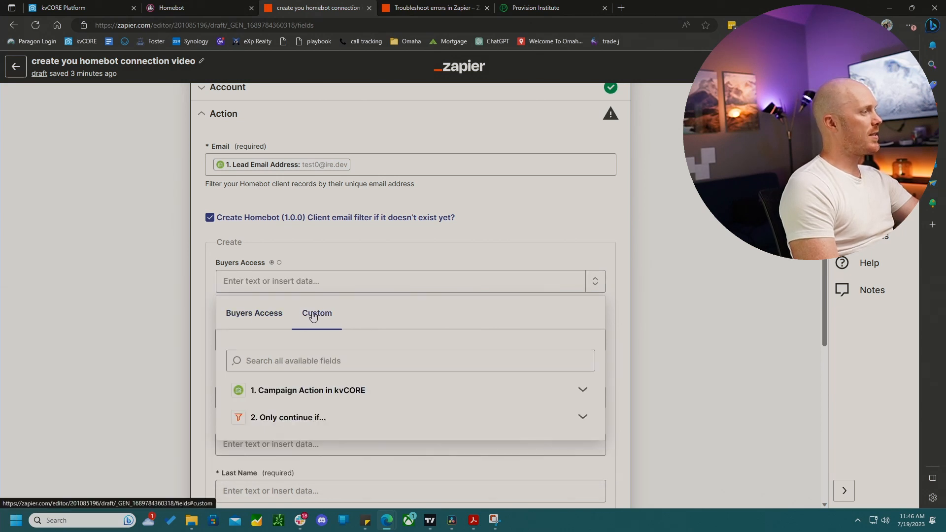
{"action": "left_click", "coordinate": [368, 392]}
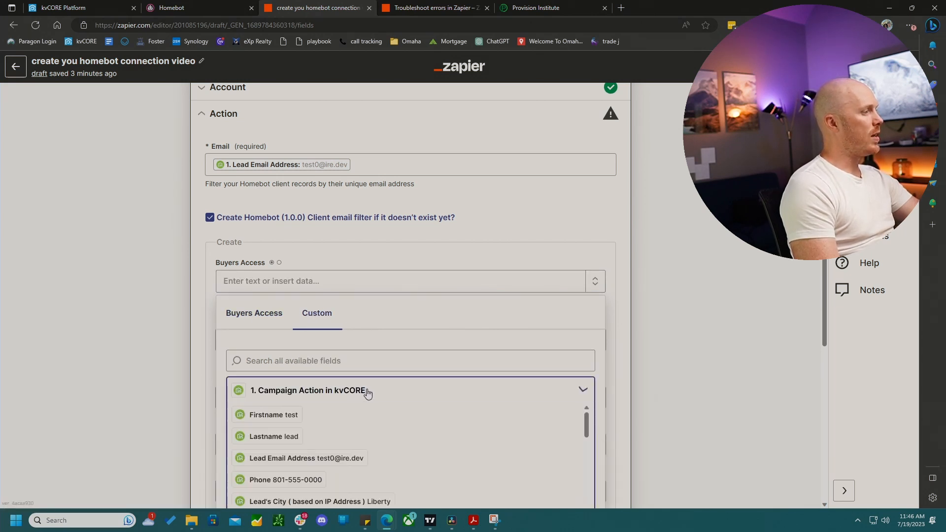
{"action": "scroll", "coordinate": [384, 427], "scroll_direction": "down", "scroll_amount": 3}
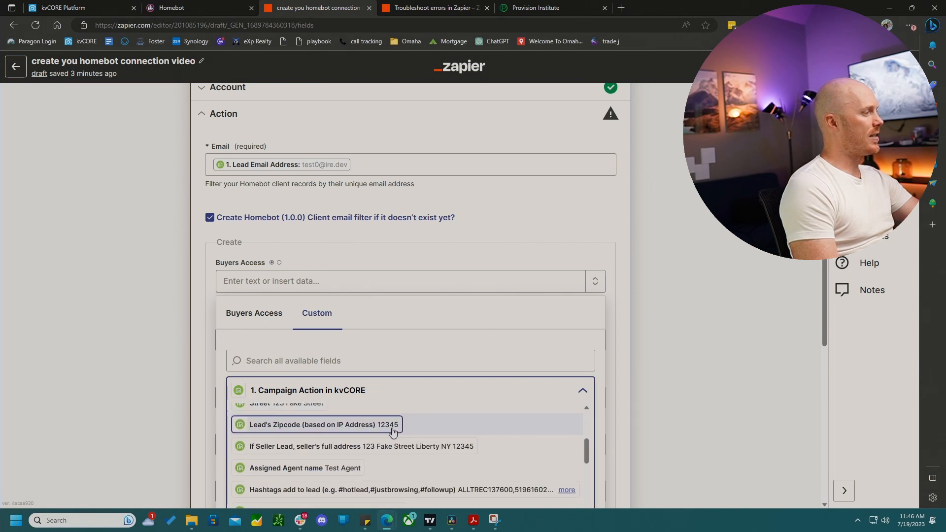
{"action": "scroll", "coordinate": [437, 458], "scroll_direction": "down", "scroll_amount": 5}
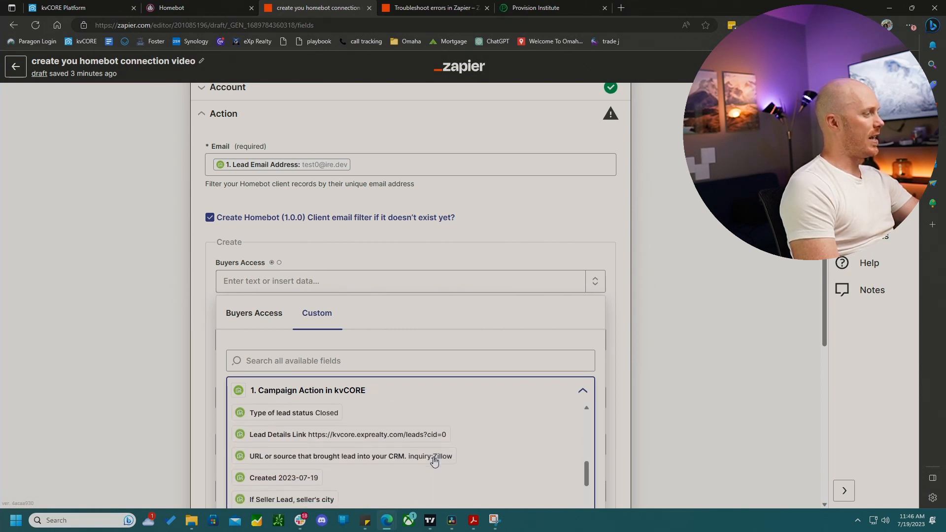
{"action": "scroll", "coordinate": [436, 462], "scroll_direction": "down", "scroll_amount": 1}
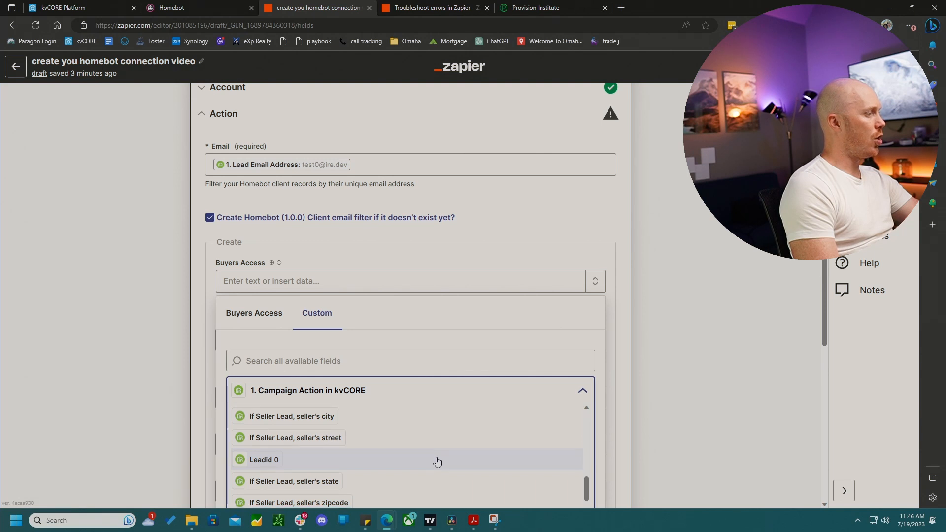
{"action": "scroll", "coordinate": [437, 460], "scroll_direction": "down", "scroll_amount": 4}
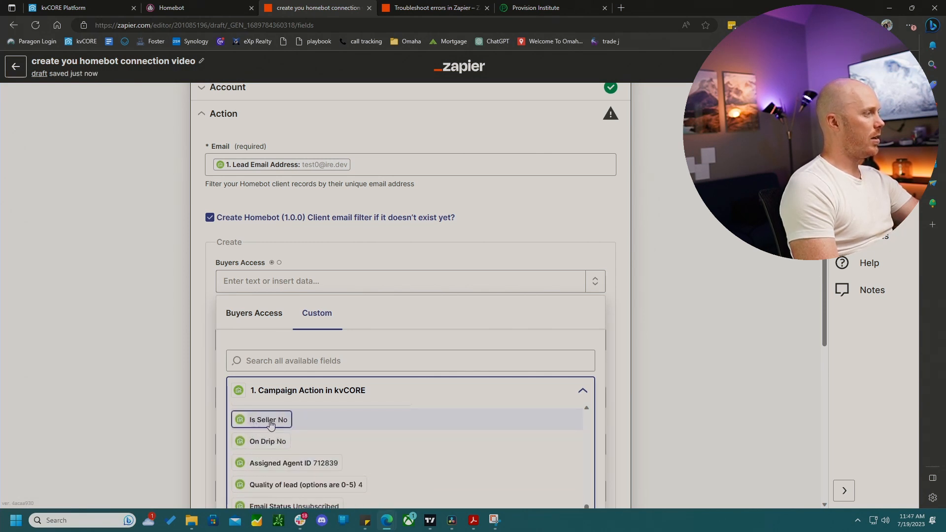
{"action": "left_click", "coordinate": [270, 421]}
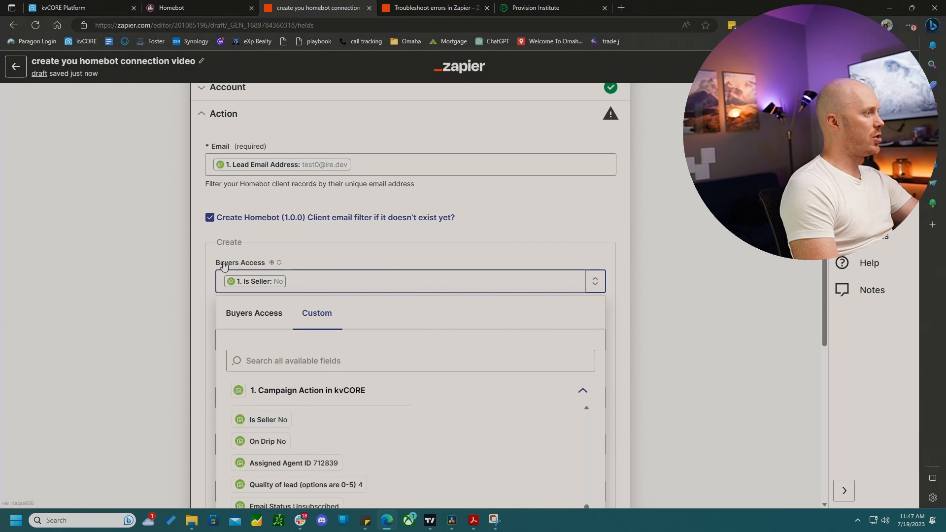
{"action": "left_click", "coordinate": [355, 265]}
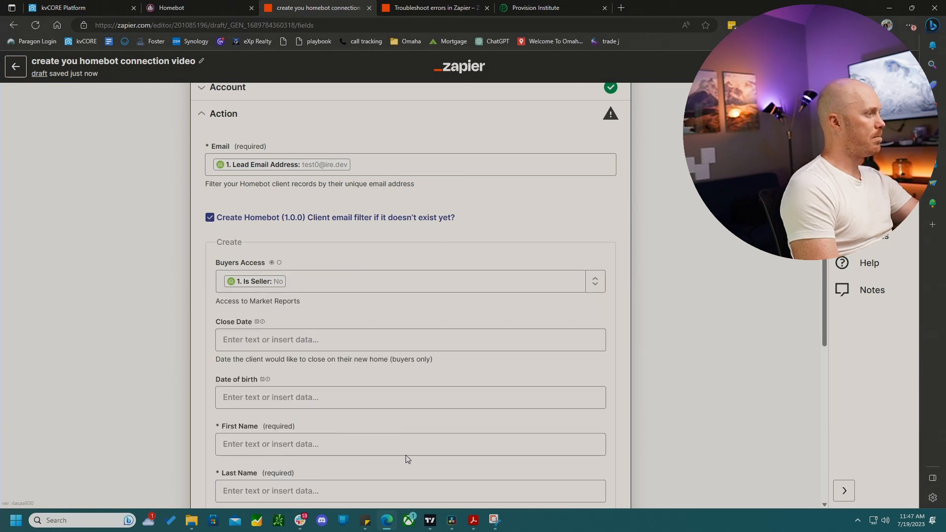
- Map First Name to the kvCORE Firstname field and Last Name to the kvCORE Lastname field
{"action": "scroll", "coordinate": [354, 418], "scroll_direction": "down", "scroll_amount": 2}
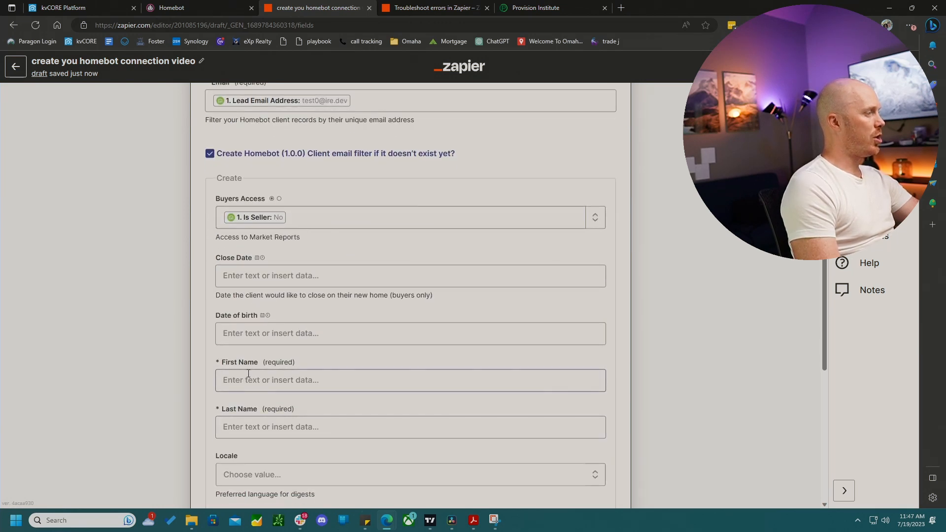
{"action": "left_click", "coordinate": [238, 377]}
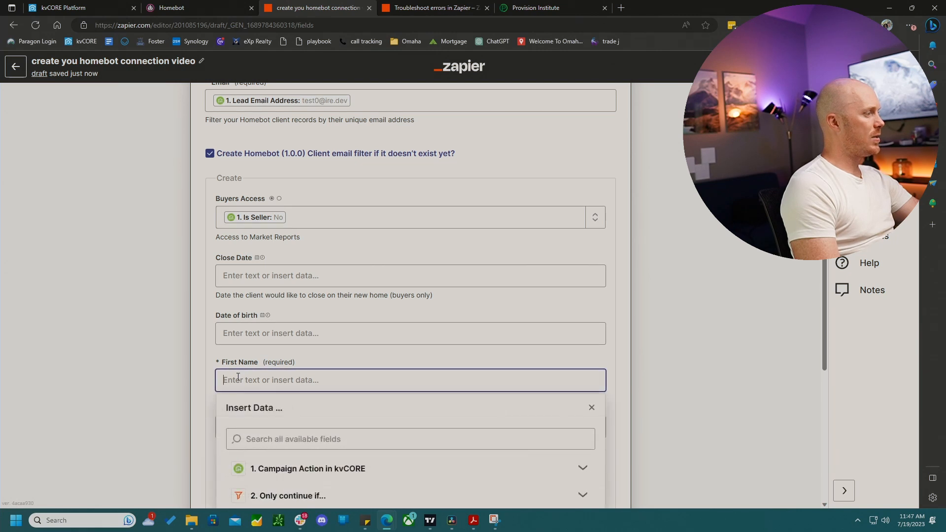
{"action": "left_click", "coordinate": [303, 467]}
{"action": "left_click", "coordinate": [281, 493]}
{"action": "scroll", "coordinate": [394, 370], "scroll_direction": "down", "scroll_amount": 2}
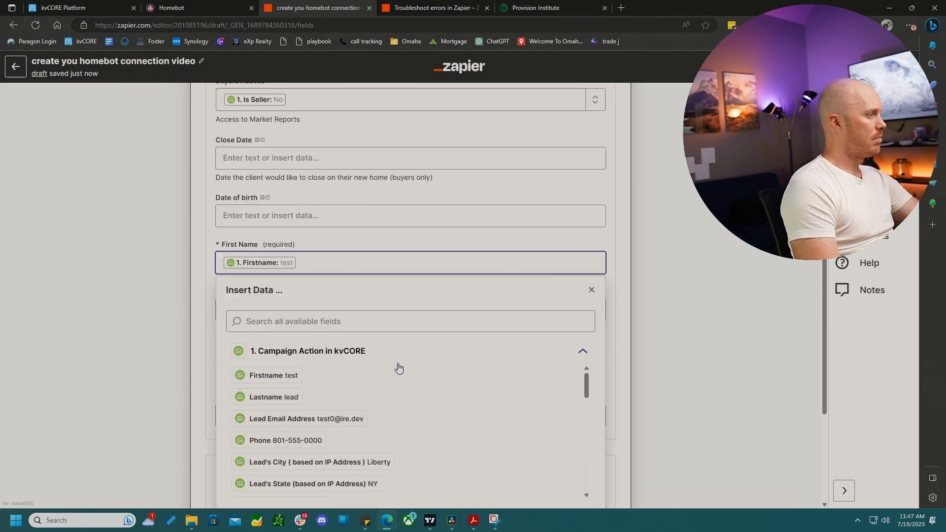
{"action": "left_click", "coordinate": [199, 253]}
{"action": "left_click", "coordinate": [256, 299]}
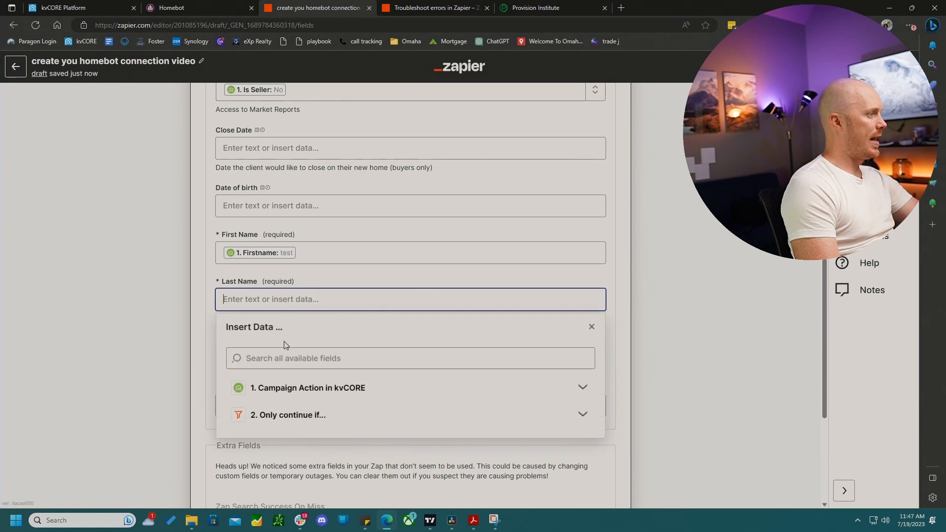
{"action": "left_click", "coordinate": [312, 390]}
{"action": "left_click", "coordinate": [274, 434]}
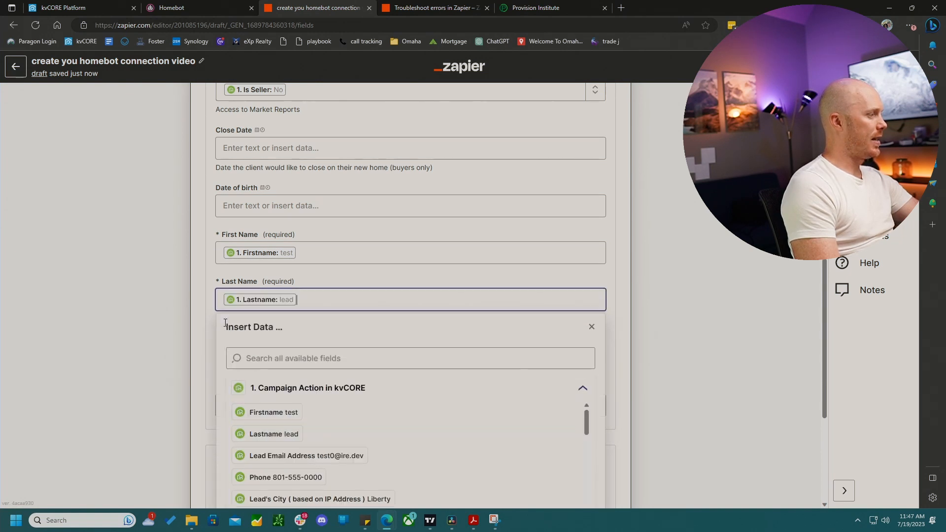
{"action": "left_click", "coordinate": [212, 291]}
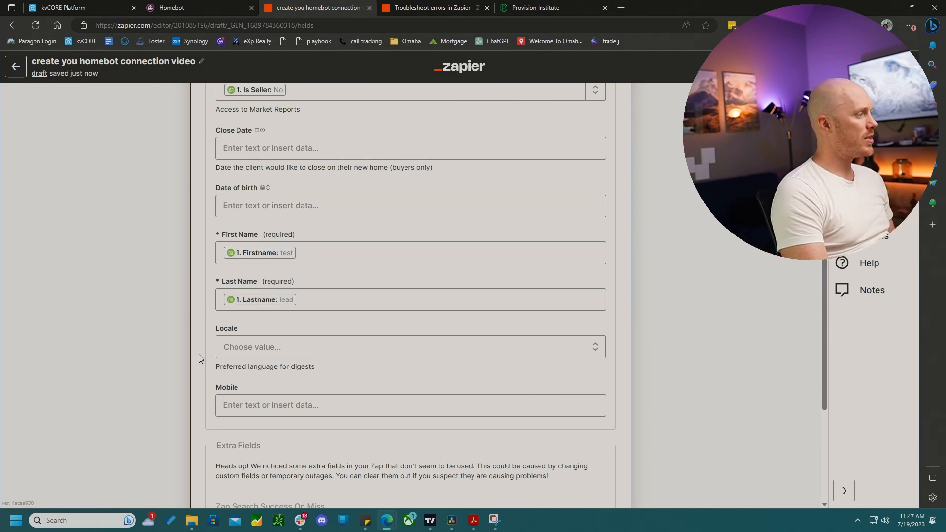
- Remove the unused extra fields from the Homebot action
{"action": "scroll", "coordinate": [200, 359], "scroll_direction": "down", "scroll_amount": 1}
{"action": "scroll", "coordinate": [200, 358], "scroll_direction": "down", "scroll_amount": 1}
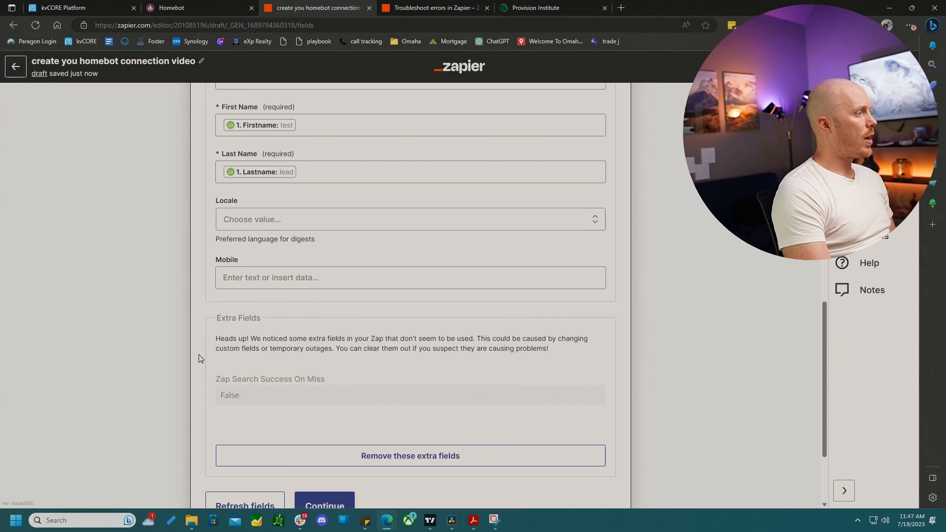
{"action": "left_click_drag", "start_coordinate": [217, 323], "coordinate": [263, 324]}
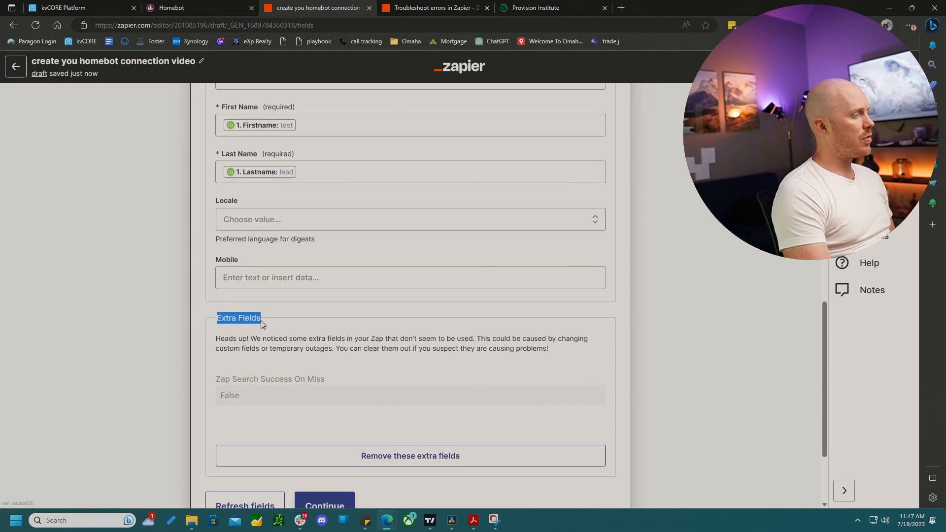
{"action": "scroll", "coordinate": [439, 418], "scroll_direction": "down", "scroll_amount": 1}
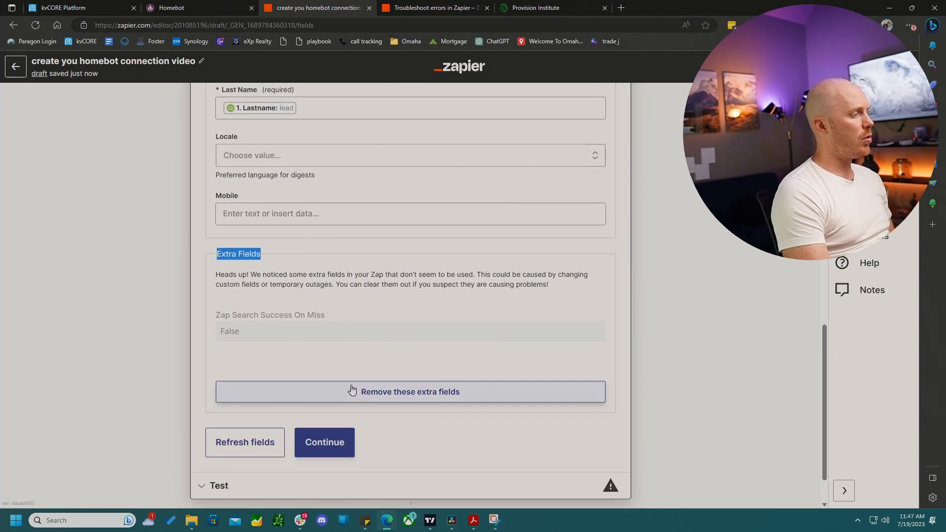
{"action": "left_click", "coordinate": [429, 392]}
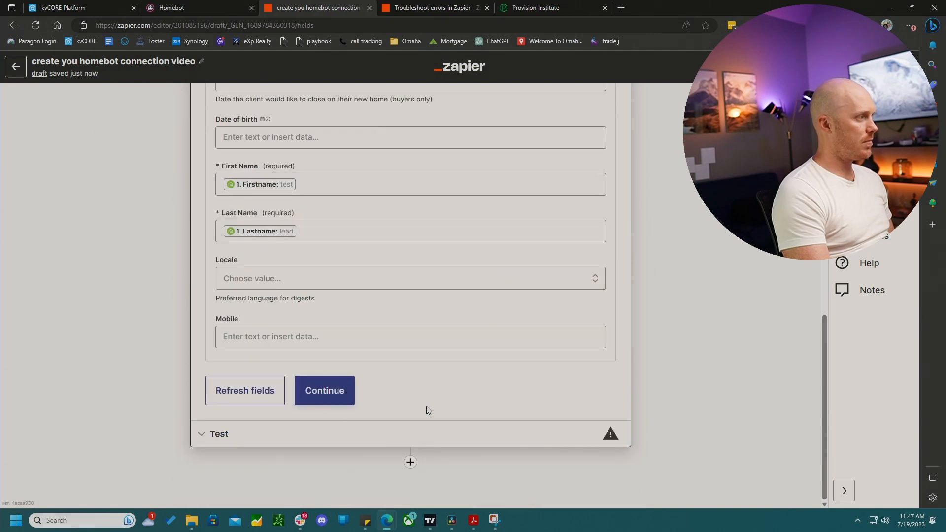
- Continue to the test, run Test action for the Homebot step, and close the step
{"action": "left_click", "coordinate": [348, 400]}
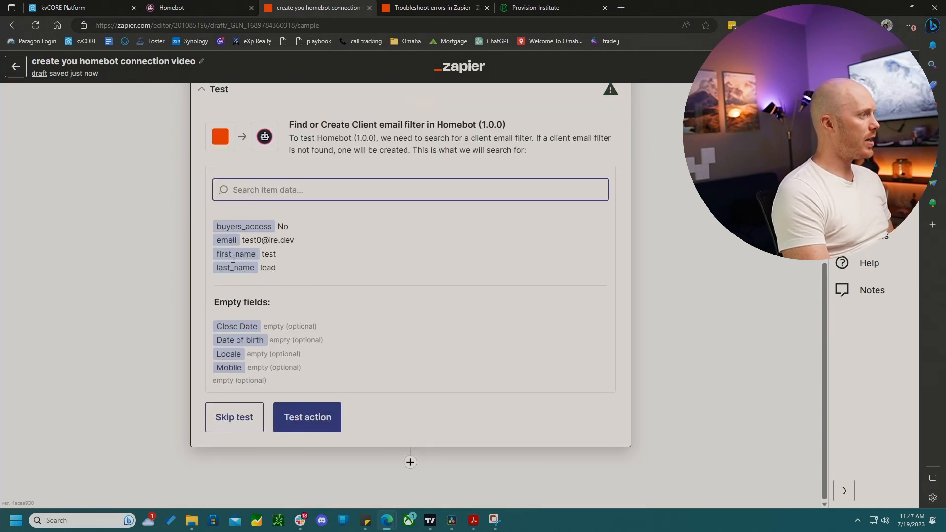
{"action": "left_click", "coordinate": [313, 423]}
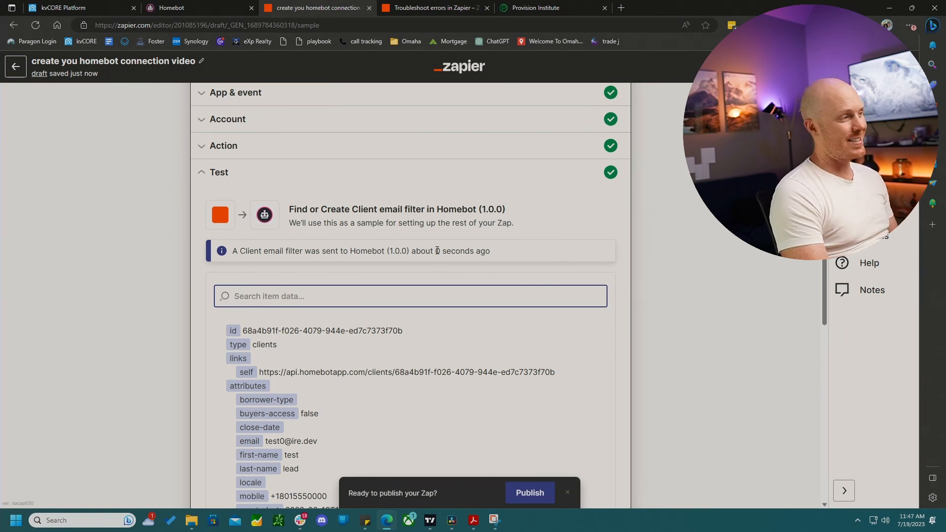
{"action": "scroll", "coordinate": [437, 250], "scroll_direction": "down", "scroll_amount": 12}
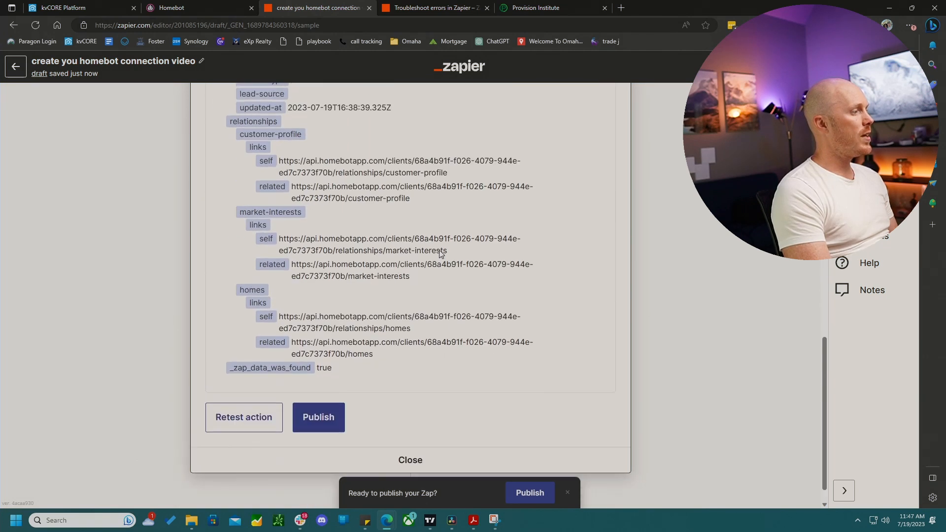
{"action": "left_click", "coordinate": [408, 435]}
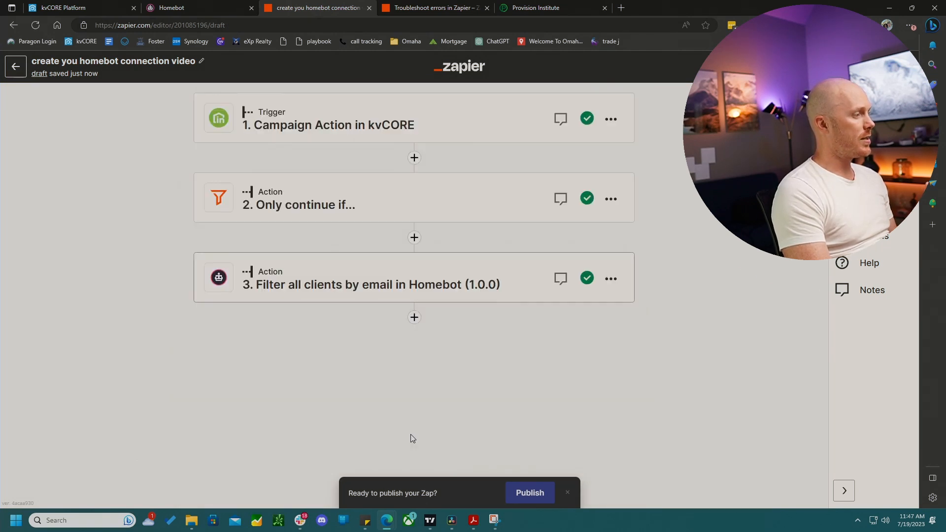
- Add a fourth step and choose Homebot (1.0.0) as its app
{"action": "left_click", "coordinate": [414, 318]}
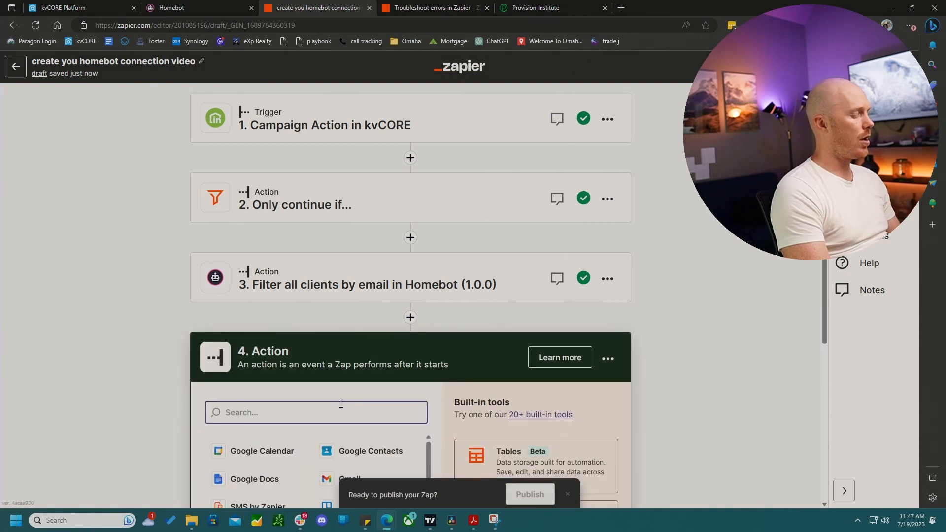
{"action": "type", "text": "homebot"}
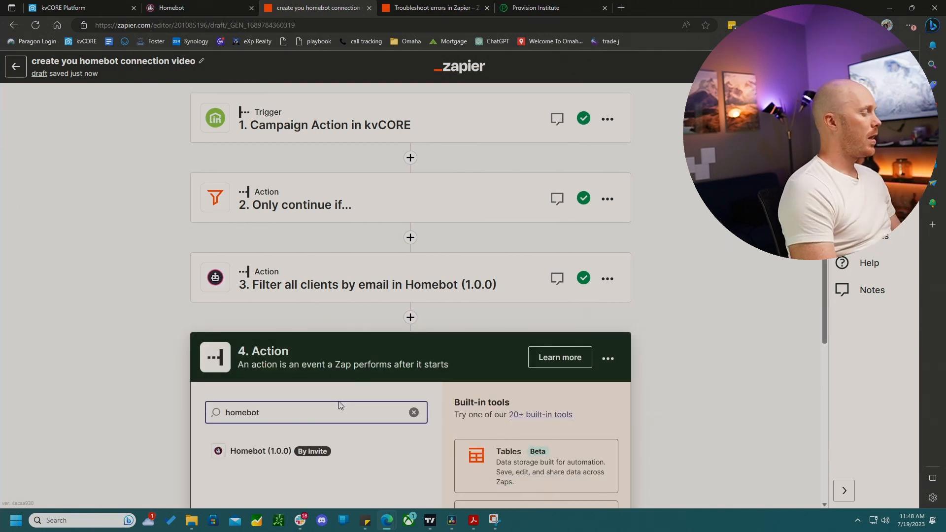
{"action": "left_click", "coordinate": [268, 453]}
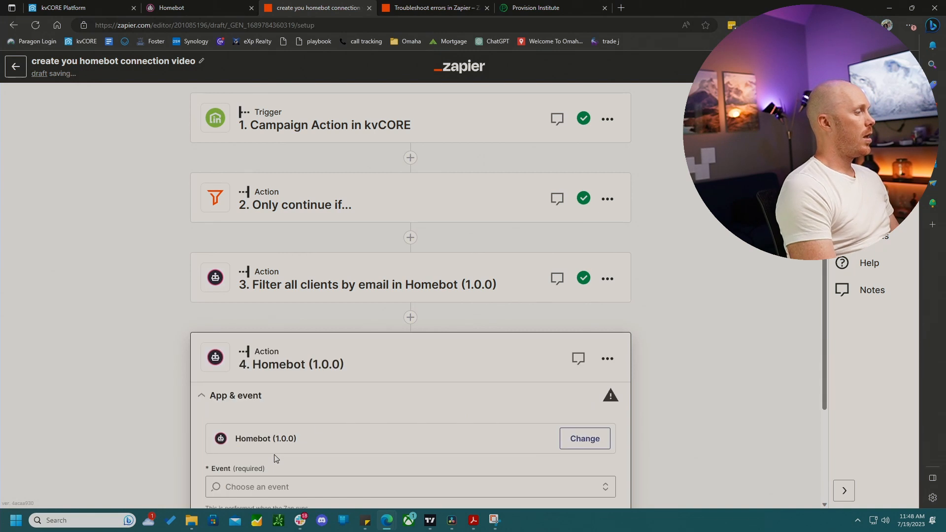
- Set the fourth step's event to Create Home and continue
{"action": "left_click", "coordinate": [265, 375]}
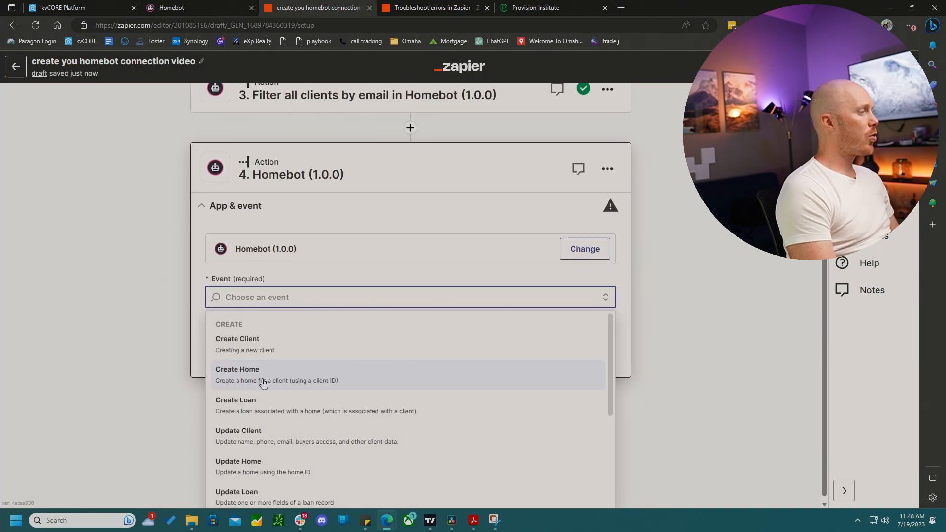
{"action": "left_click", "coordinate": [250, 372]}
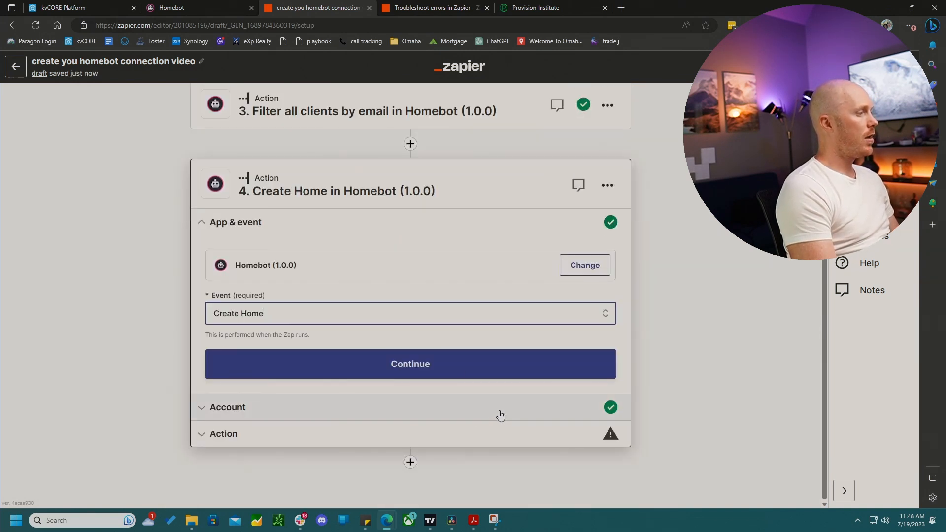
{"action": "left_click", "coordinate": [428, 363]}
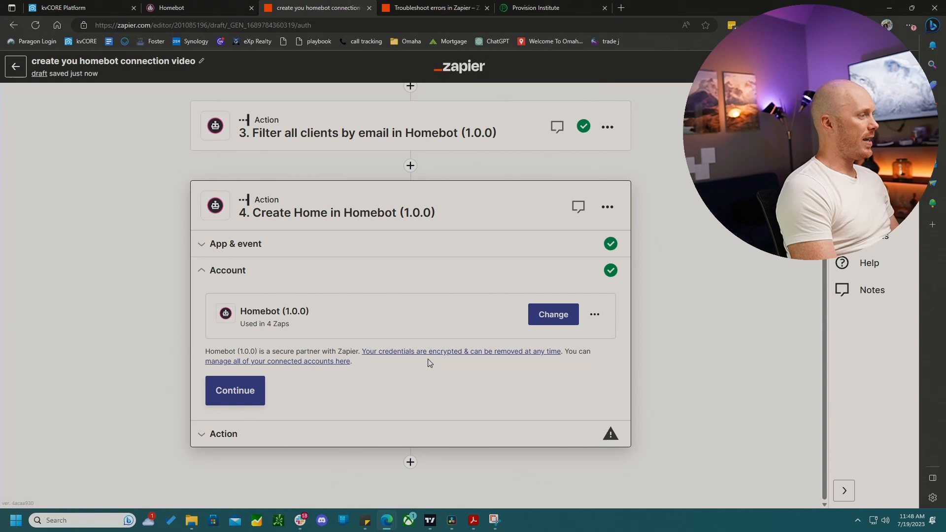
- Continue past the account and map Client ID to the ID from the Homebot filter step
{"action": "left_click", "coordinate": [256, 390]}
{"action": "left_click", "coordinate": [248, 348]}
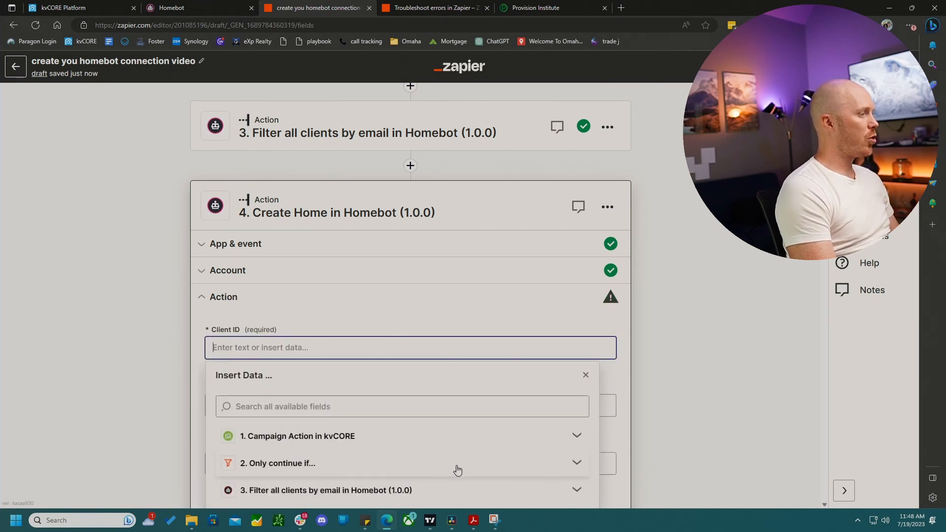
{"action": "scroll", "coordinate": [454, 468], "scroll_direction": "down", "scroll_amount": 1}
{"action": "left_click", "coordinate": [579, 428]}
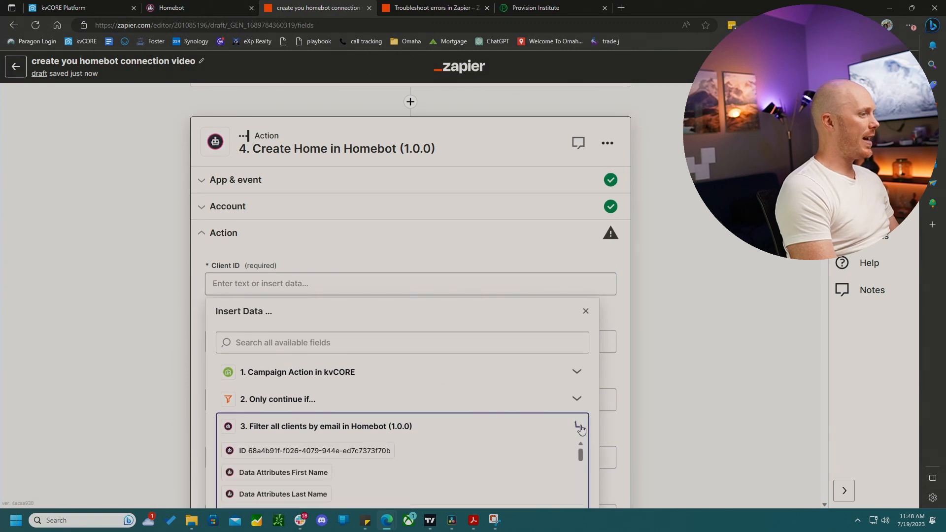
{"action": "left_click", "coordinate": [271, 455]}
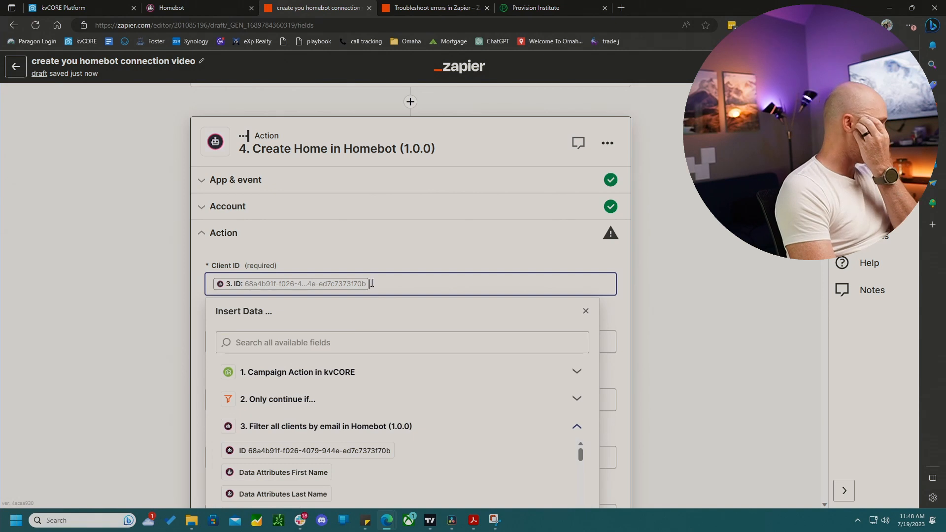
- Map Address (street) to the Street field from the kvCORE campaign action
{"action": "left_click", "coordinate": [379, 253]}
{"action": "left_click", "coordinate": [292, 346]}
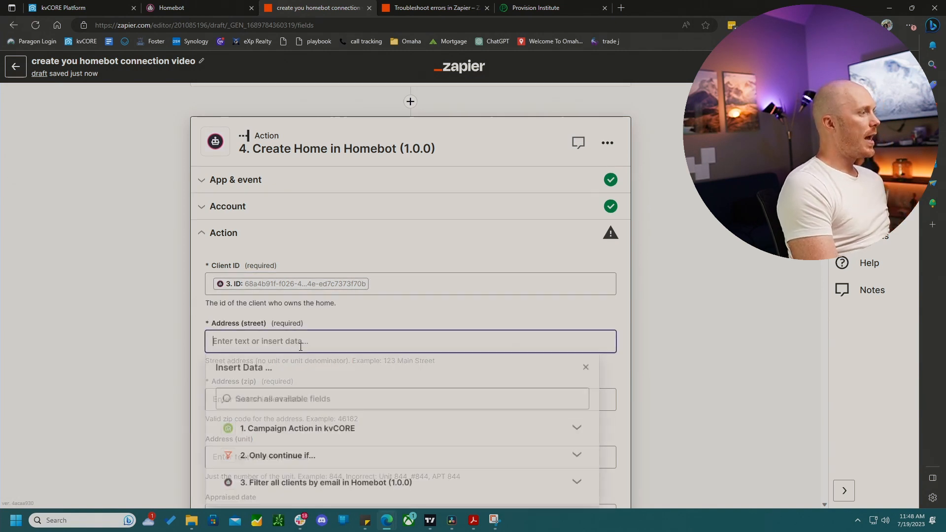
{"action": "left_click", "coordinate": [343, 430]}
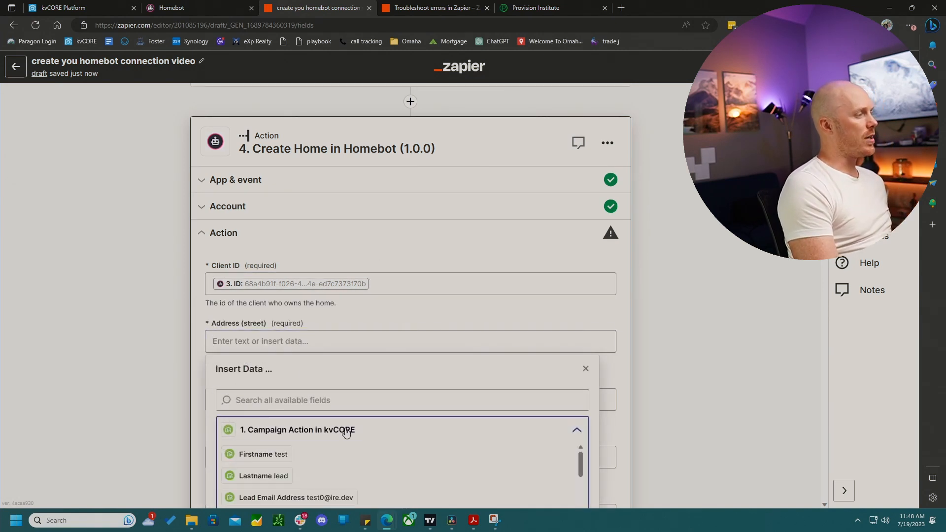
{"action": "scroll", "coordinate": [344, 458], "scroll_direction": "down", "scroll_amount": 1}
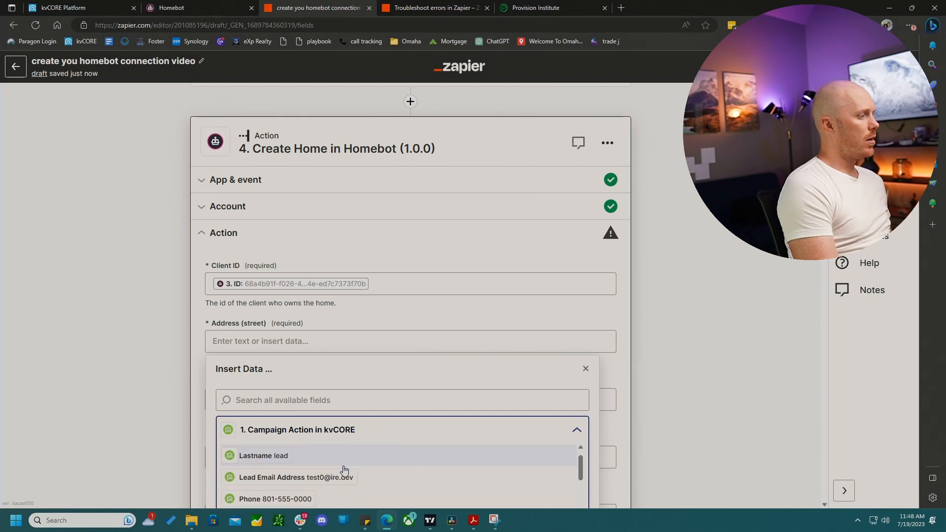
{"action": "left_click", "coordinate": [340, 478]}
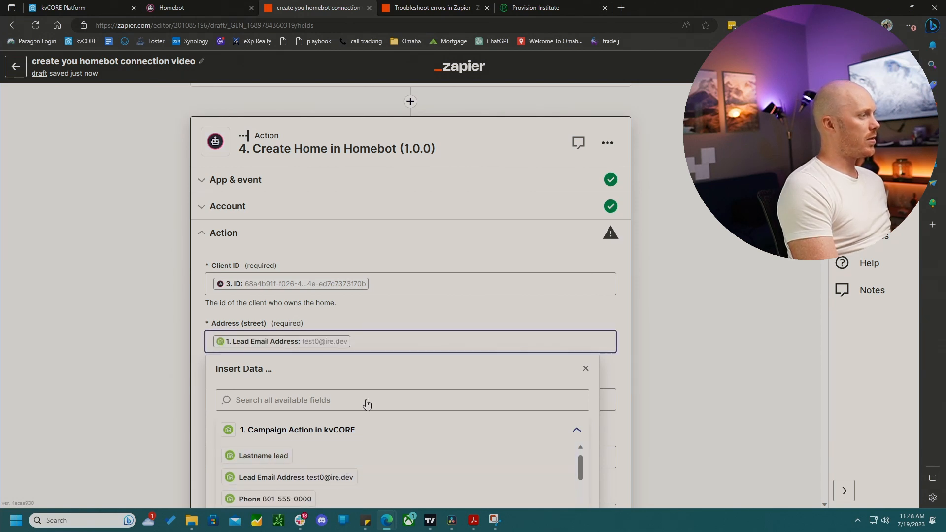
{"action": "key", "text": "BackSpace"}
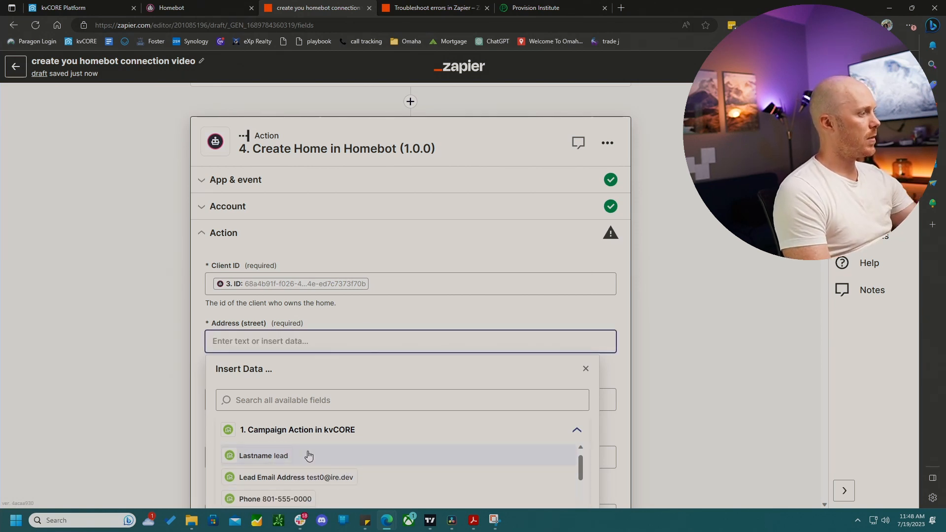
{"action": "scroll", "coordinate": [309, 456], "scroll_direction": "down", "scroll_amount": 3}
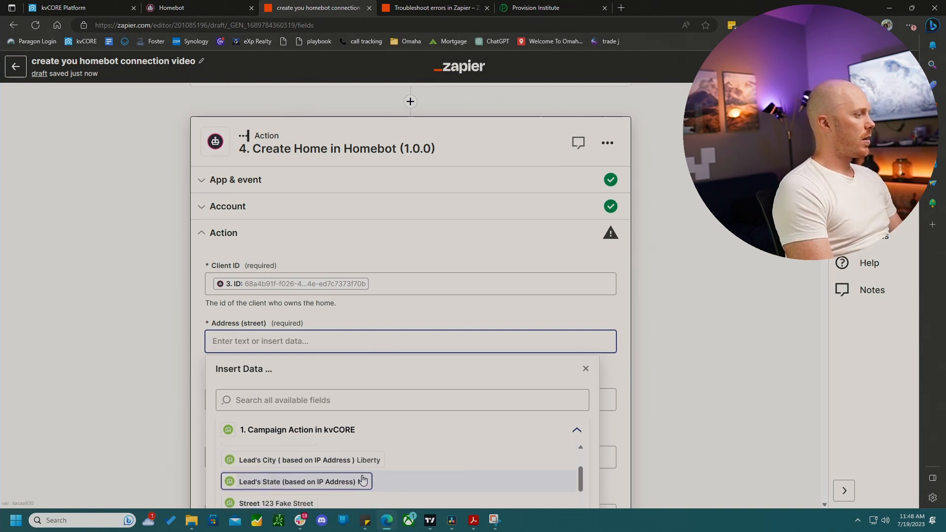
{"action": "scroll", "coordinate": [363, 480], "scroll_direction": "down", "scroll_amount": 1}
{"action": "left_click", "coordinate": [286, 482]}
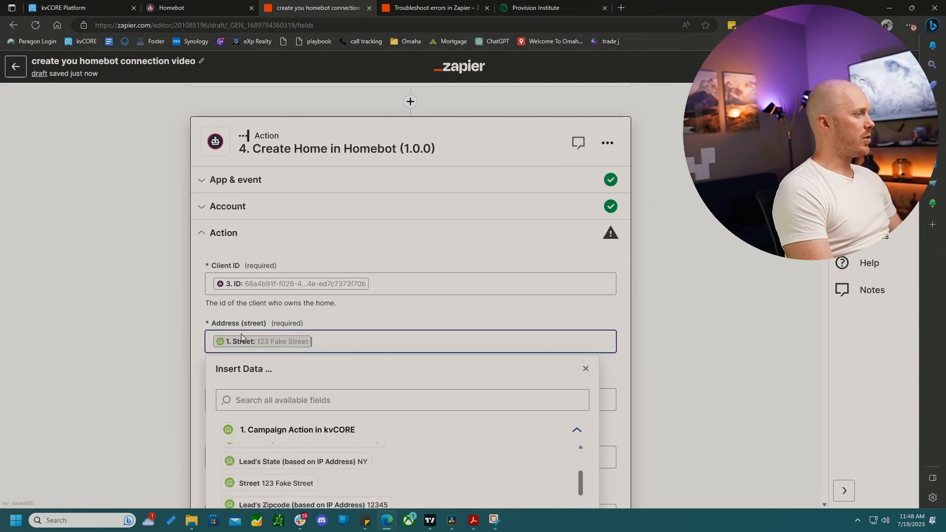
- Map Address (zip) to the kvCORE Lead's Zipcode (based on IP Address) field
{"action": "left_click", "coordinate": [200, 307]}
{"action": "left_click", "coordinate": [345, 399]}
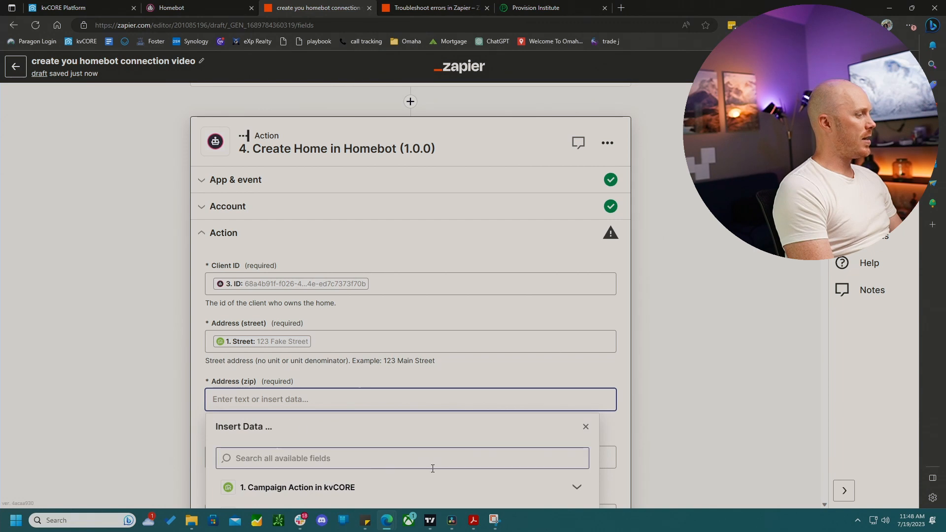
{"action": "scroll", "coordinate": [432, 469], "scroll_direction": "down", "scroll_amount": 3}
{"action": "left_click", "coordinate": [577, 363]}
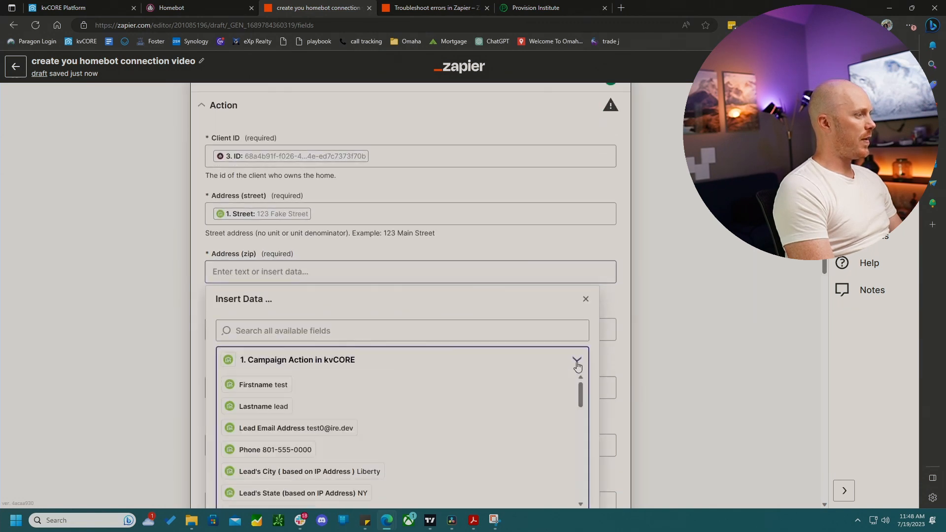
{"action": "scroll", "coordinate": [321, 450], "scroll_direction": "down", "scroll_amount": 3}
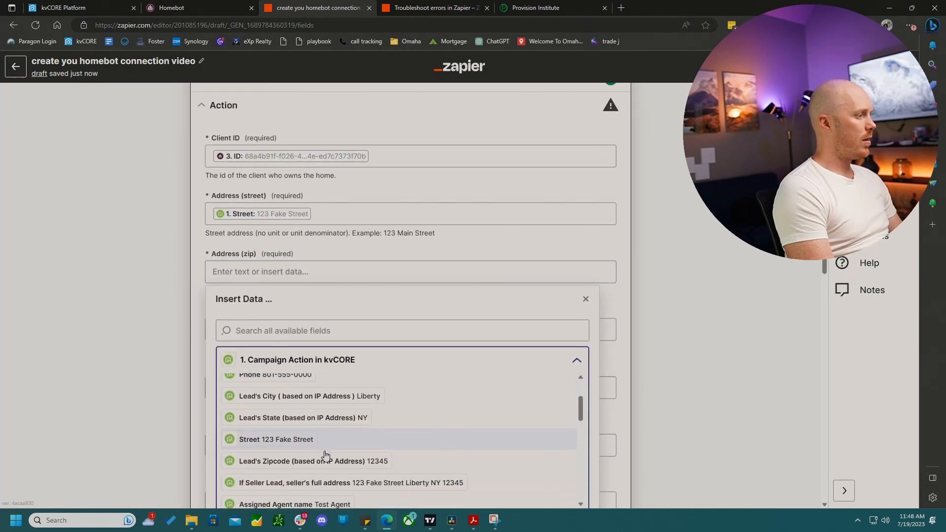
{"action": "left_click", "coordinate": [280, 458]}
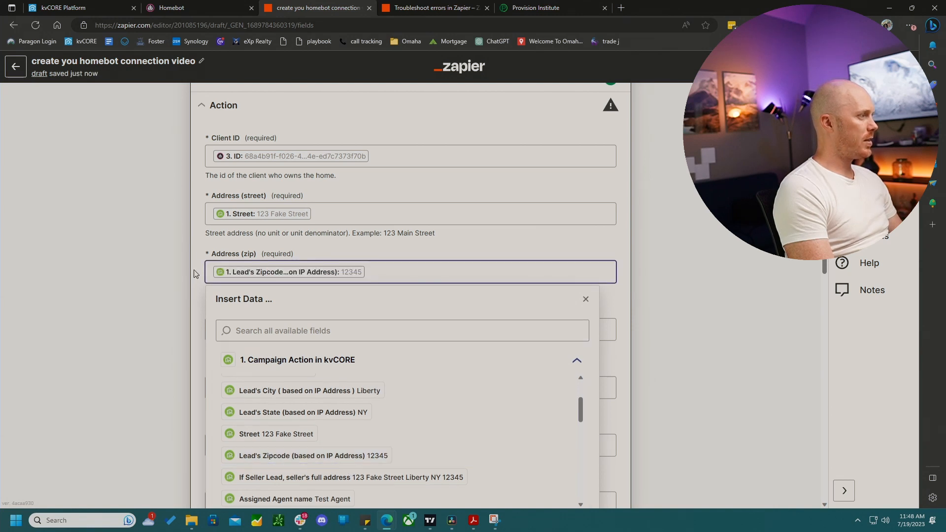
- Leave the remaining optional home fields empty and continue to the test
{"action": "left_click", "coordinate": [205, 249]}
{"action": "scroll", "coordinate": [261, 394], "scroll_direction": "down", "scroll_amount": 3}
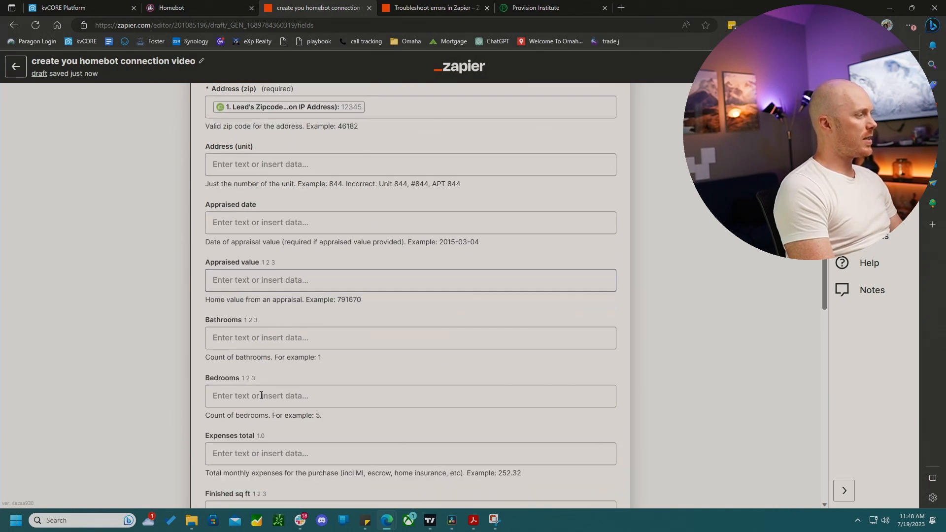
{"action": "scroll", "coordinate": [261, 395], "scroll_direction": "down", "scroll_amount": 3}
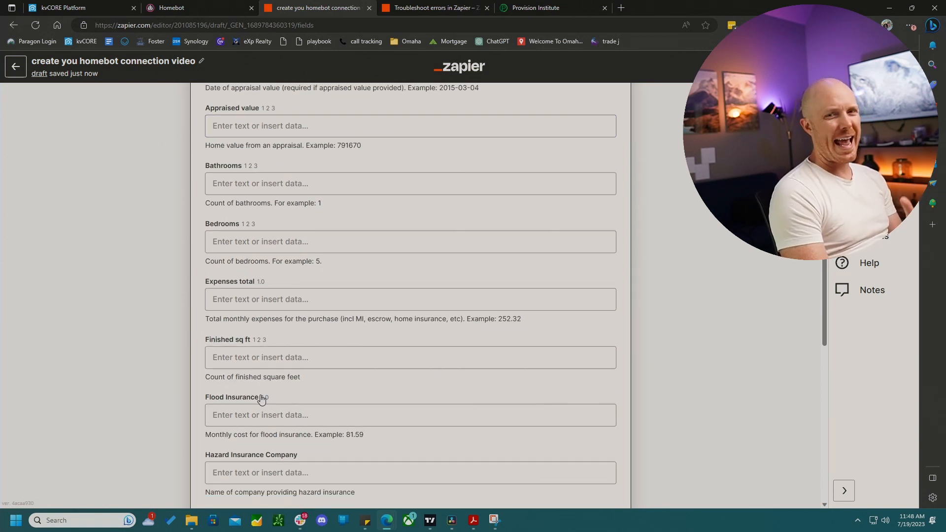
{"action": "scroll", "coordinate": [261, 398], "scroll_direction": "down", "scroll_amount": 12}
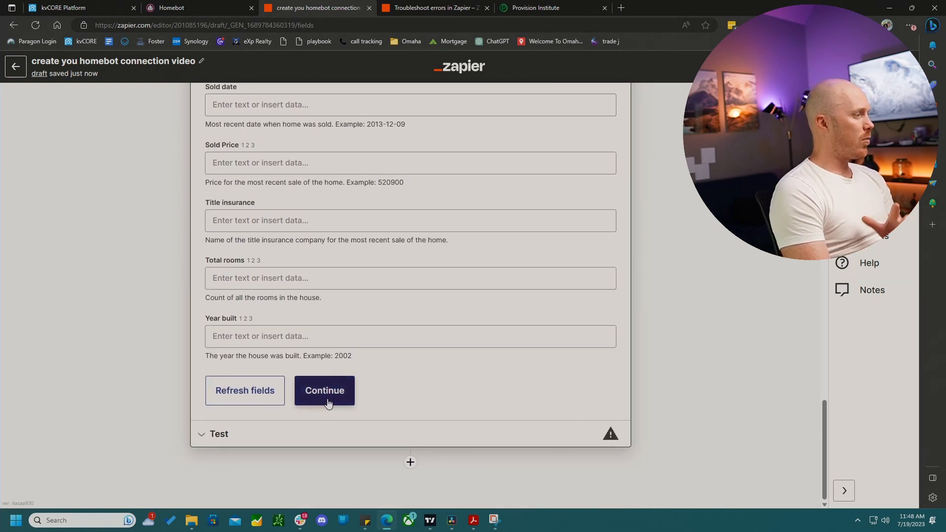
{"action": "left_click", "coordinate": [325, 397]}
- Test the Create Home action and examine the returned error message
{"action": "scroll", "coordinate": [407, 335], "scroll_direction": "down", "scroll_amount": 5}
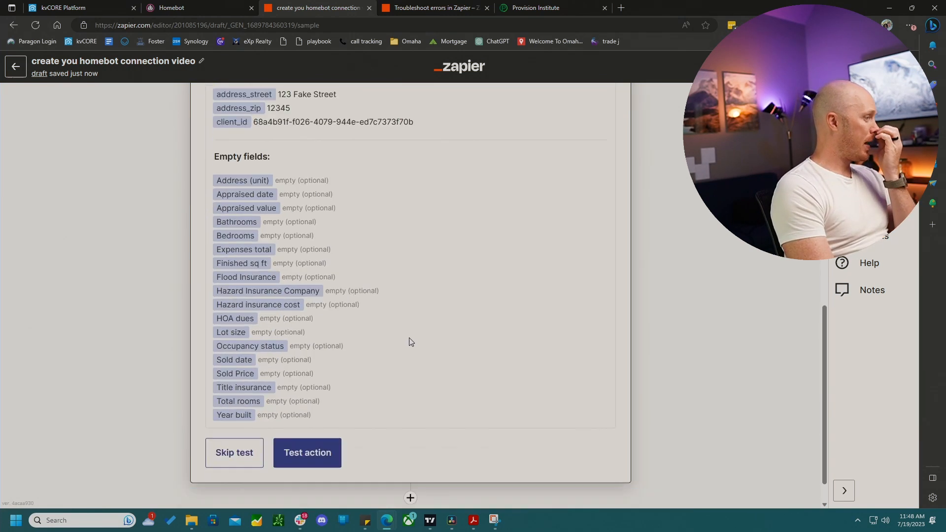
{"action": "left_click", "coordinate": [312, 422]}
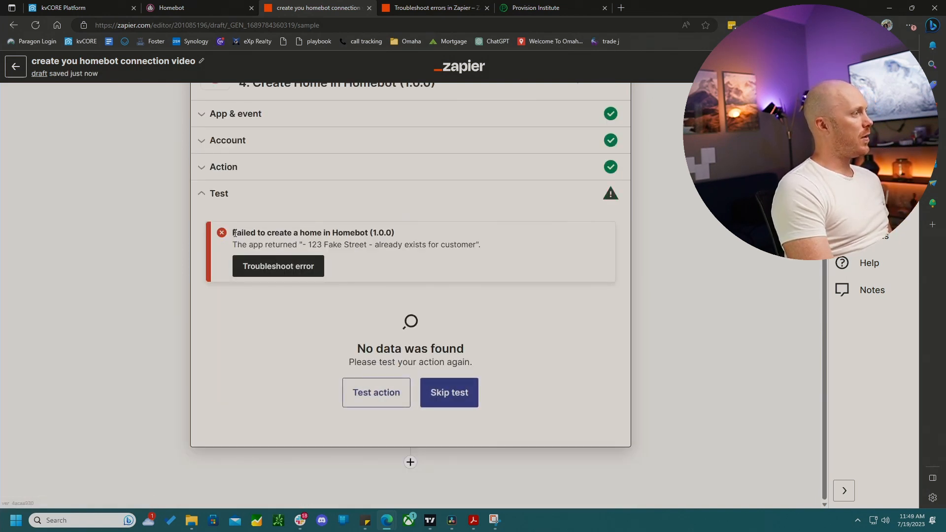
{"action": "left_click_drag", "start_coordinate": [235, 233], "coordinate": [395, 231]}
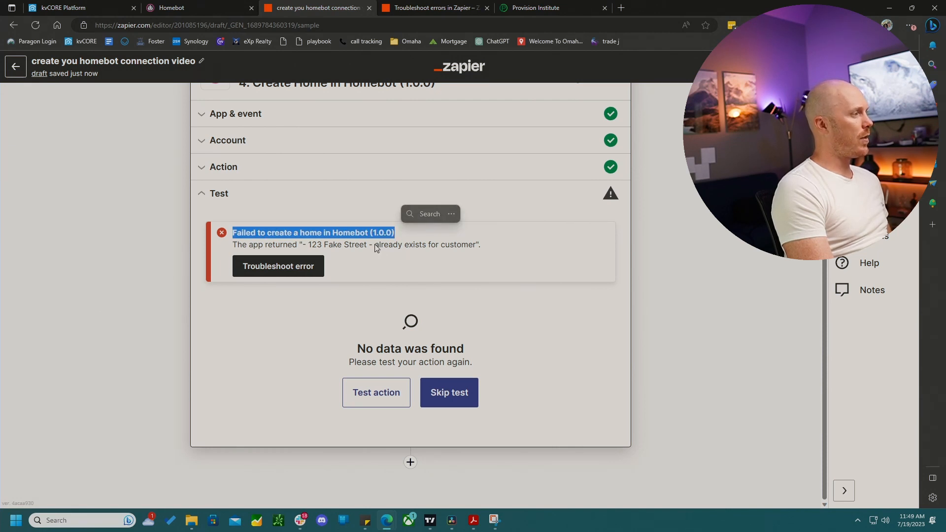
{"action": "left_click_drag", "start_coordinate": [375, 245], "coordinate": [477, 253]}
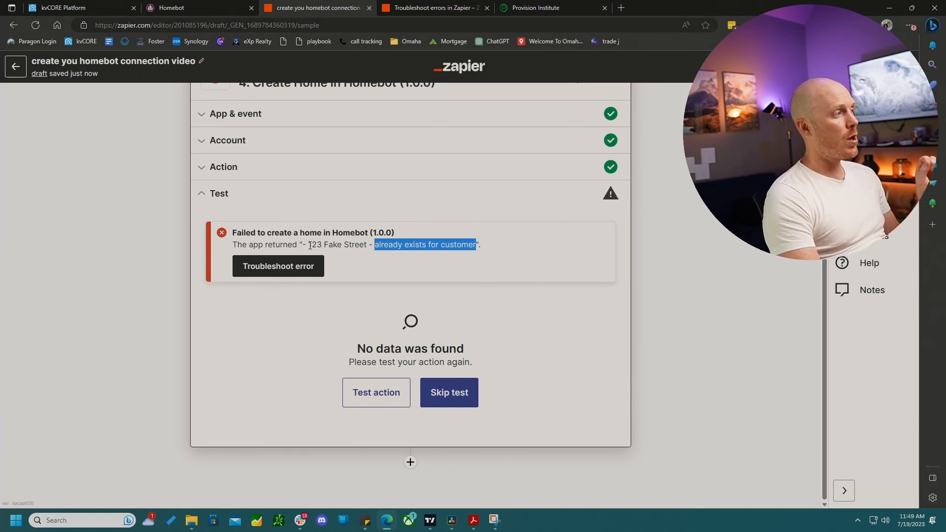
{"action": "left_click_drag", "start_coordinate": [308, 245], "coordinate": [367, 243]}
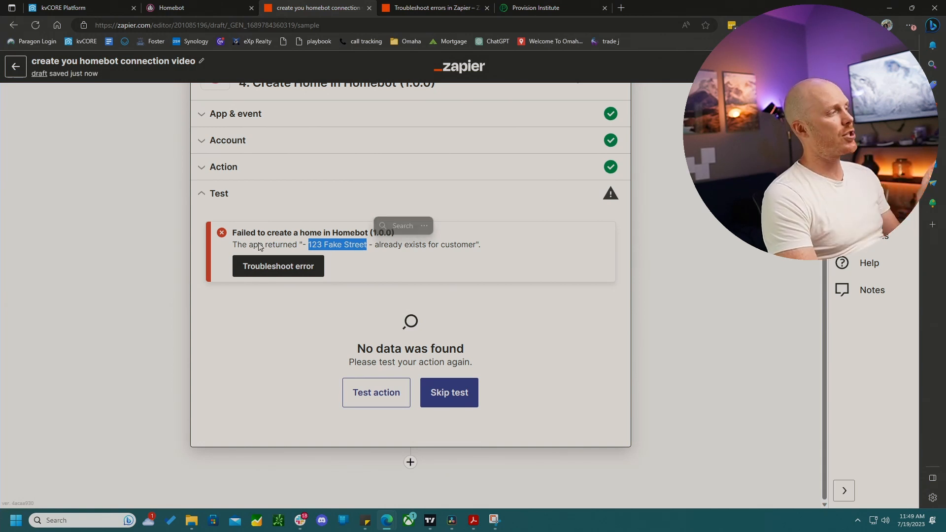
- Skip the test and publish the Zap with the version name homebot test
{"action": "left_click", "coordinate": [450, 394]}
{"action": "left_click", "coordinate": [502, 319]}
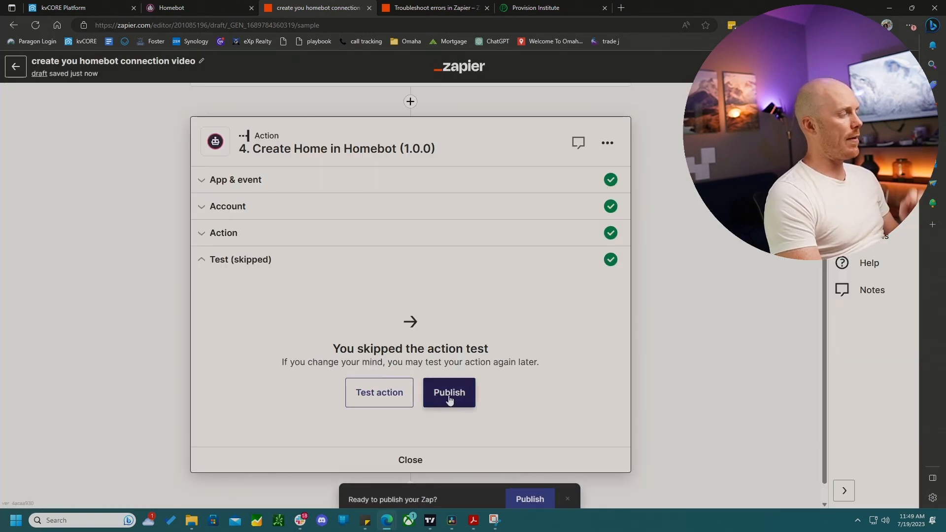
{"action": "left_click", "coordinate": [449, 394]}
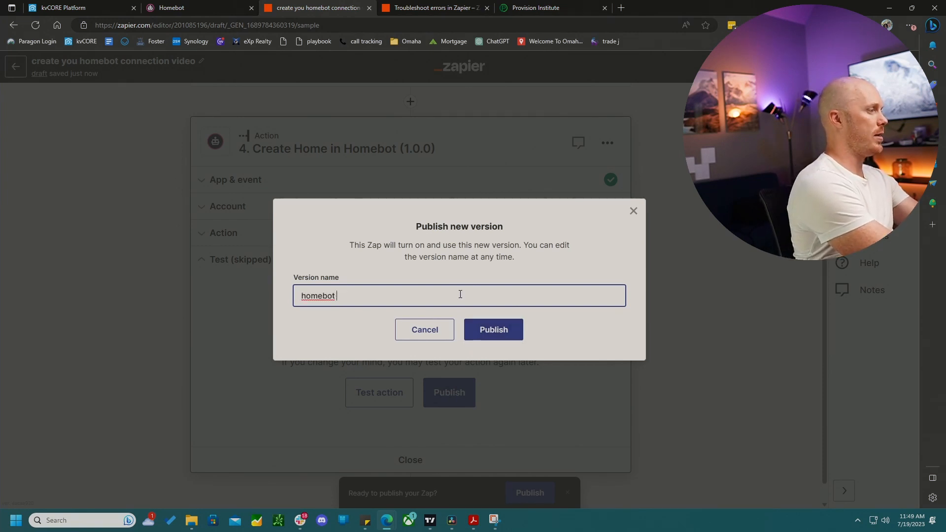
{"action": "left_click", "coordinate": [506, 331]}
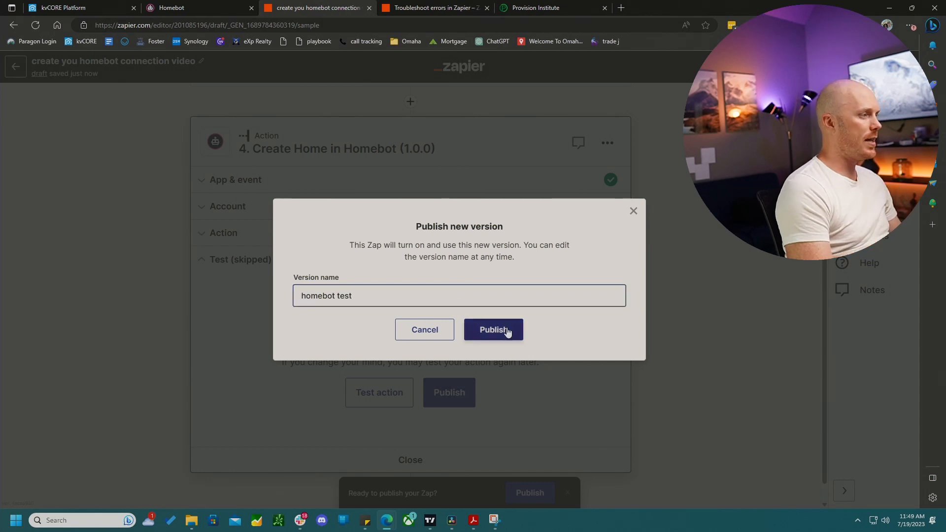